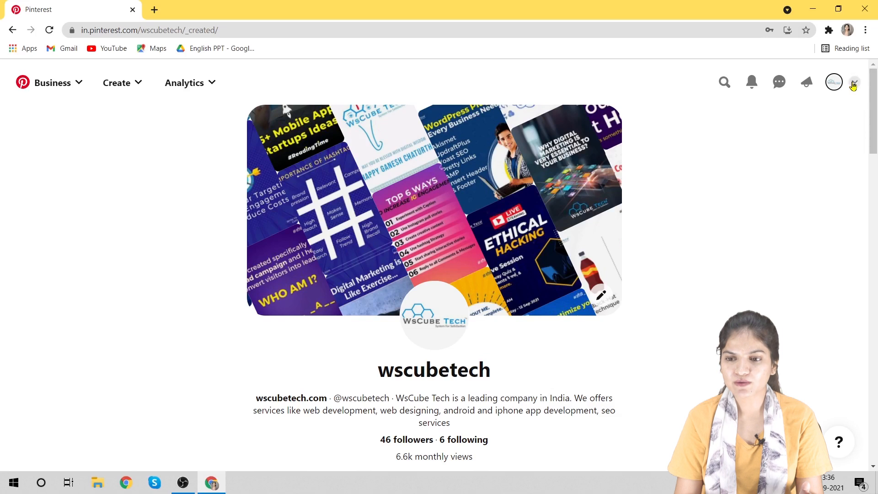
Open the account's settings and set the public profile's pronouns to they/them.
{"action": "left_click", "coordinate": [854, 83]}
{"action": "left_click", "coordinate": [737, 253]}
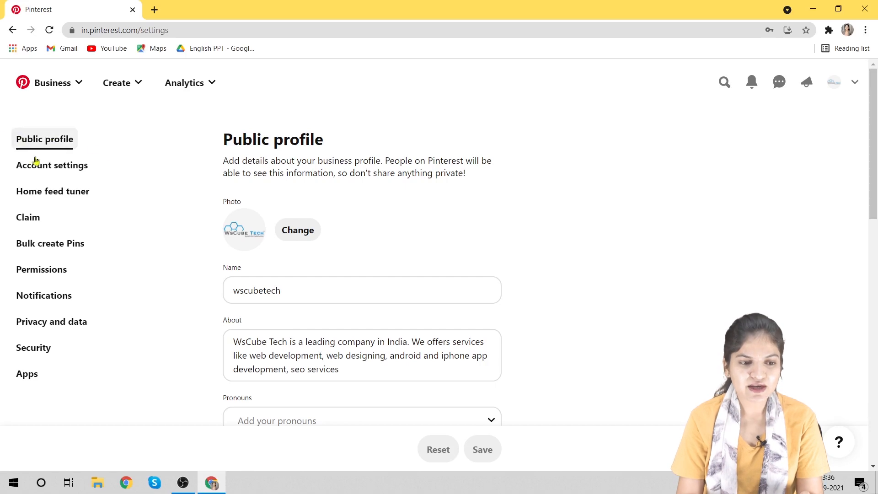
{"action": "scroll", "coordinate": [372, 251], "scroll_direction": "down", "scroll_amount": 2}
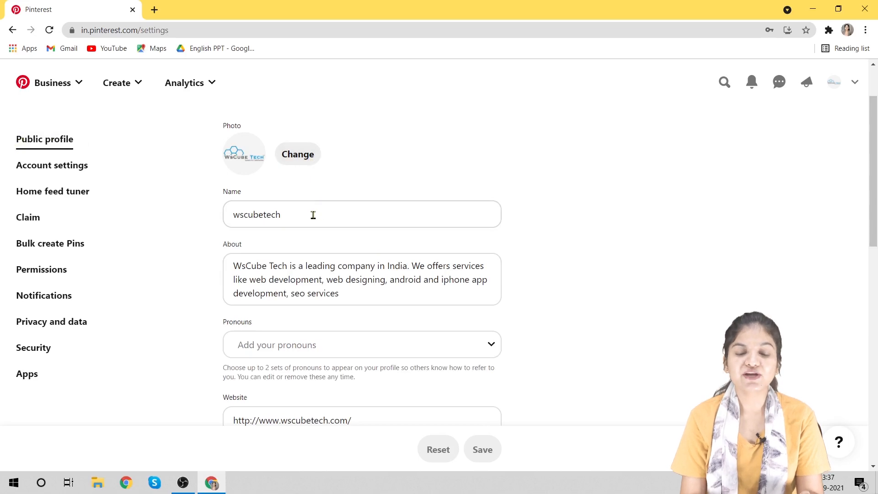
{"action": "scroll", "coordinate": [314, 215], "scroll_direction": "down", "scroll_amount": 2}
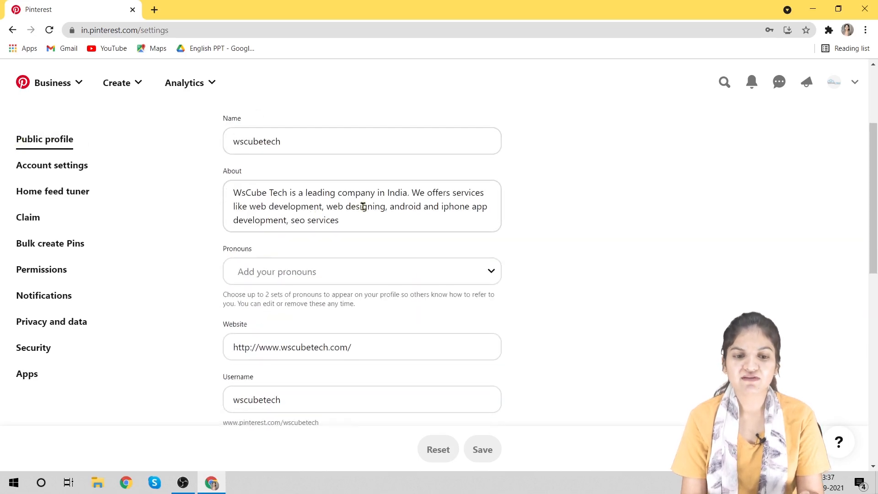
{"action": "scroll", "coordinate": [338, 200], "scroll_direction": "down", "scroll_amount": 1}
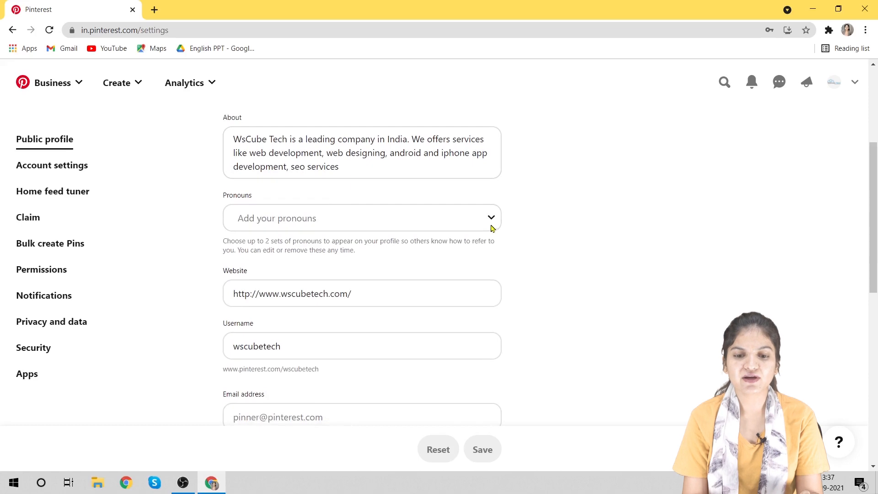
{"action": "left_click", "coordinate": [491, 219]}
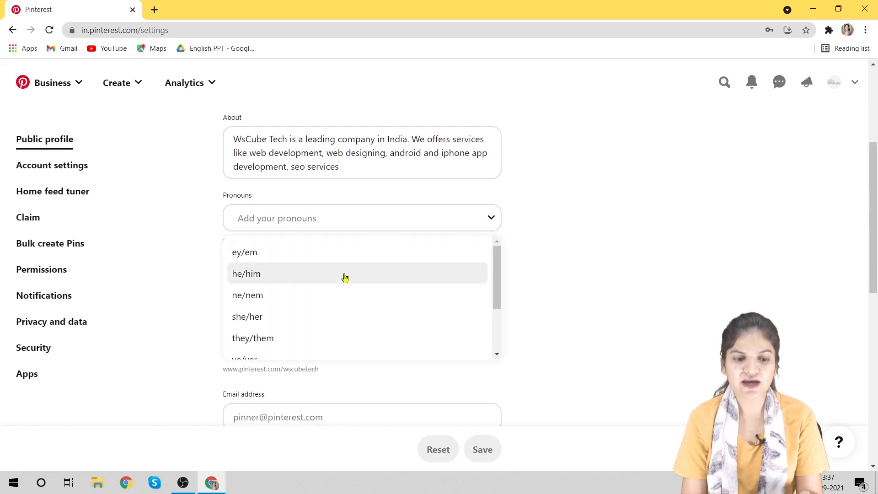
{"action": "left_click", "coordinate": [288, 347]}
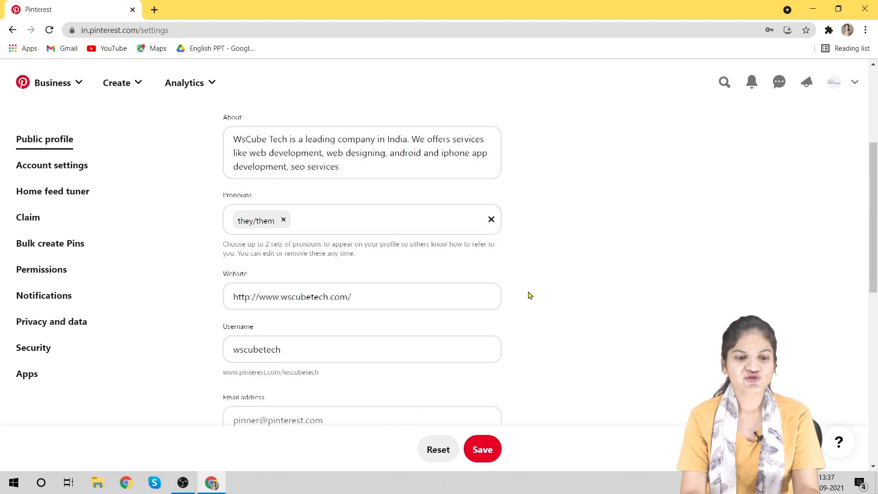
Examine the remaining public profile fields, including website, username with its profile URL, contact details, retail location and address.
{"action": "scroll", "coordinate": [529, 295], "scroll_direction": "down", "scroll_amount": 1}
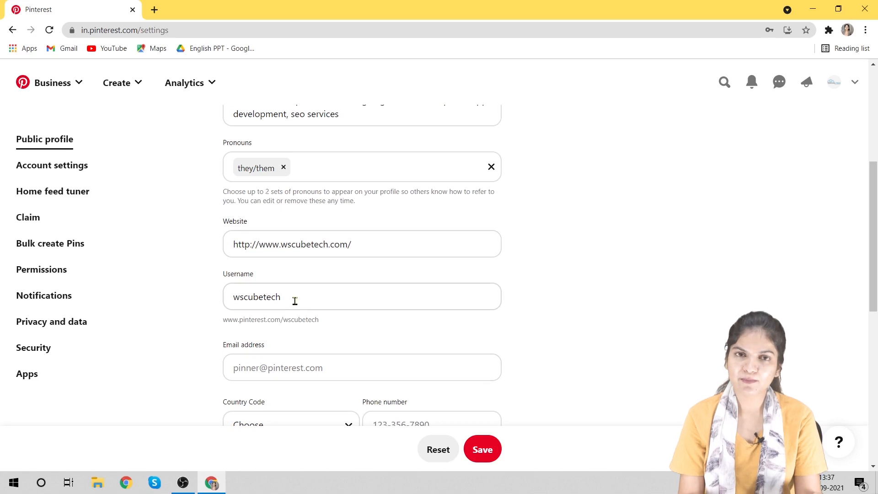
{"action": "scroll", "coordinate": [295, 301], "scroll_direction": "down", "scroll_amount": 1}
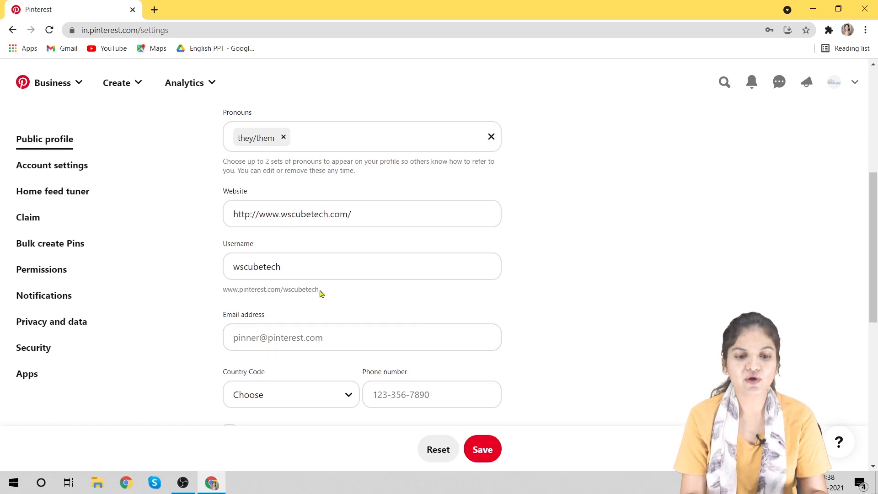
{"action": "left_click_drag", "start_coordinate": [319, 290], "coordinate": [222, 292]}
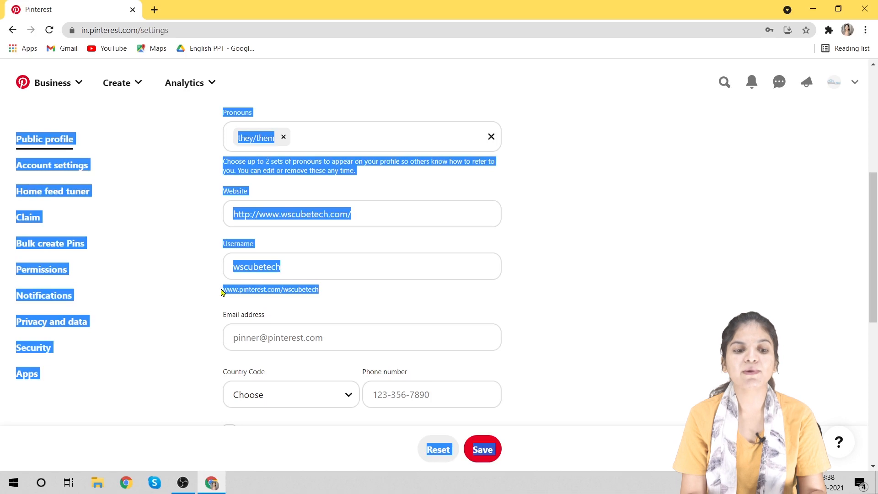
{"action": "left_click", "coordinate": [667, 258]}
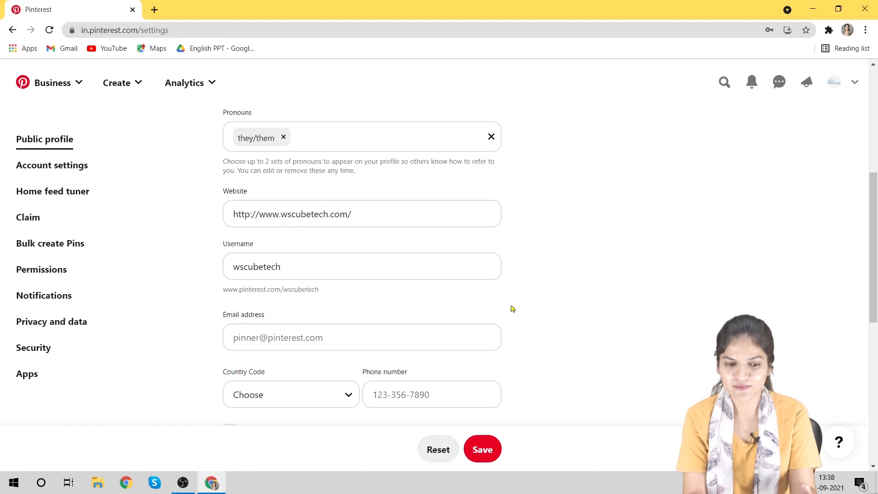
{"action": "scroll", "coordinate": [512, 310], "scroll_direction": "down", "scroll_amount": 2}
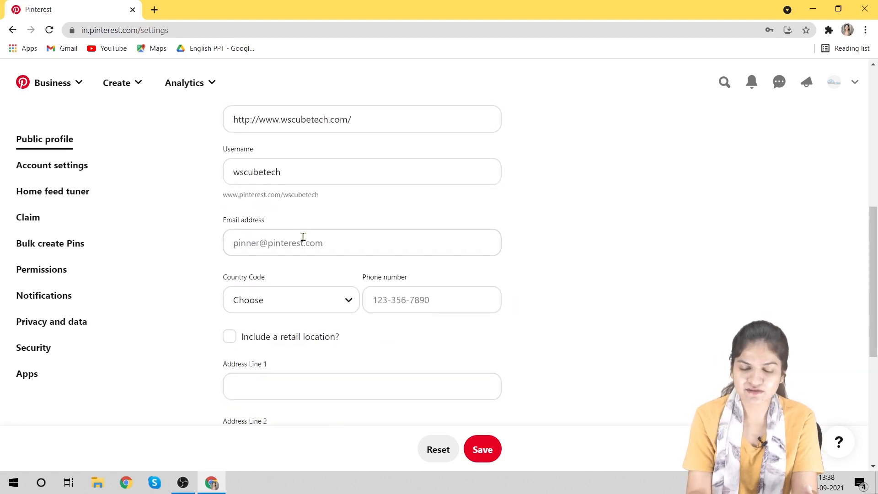
{"action": "scroll", "coordinate": [308, 237], "scroll_direction": "down", "scroll_amount": 2}
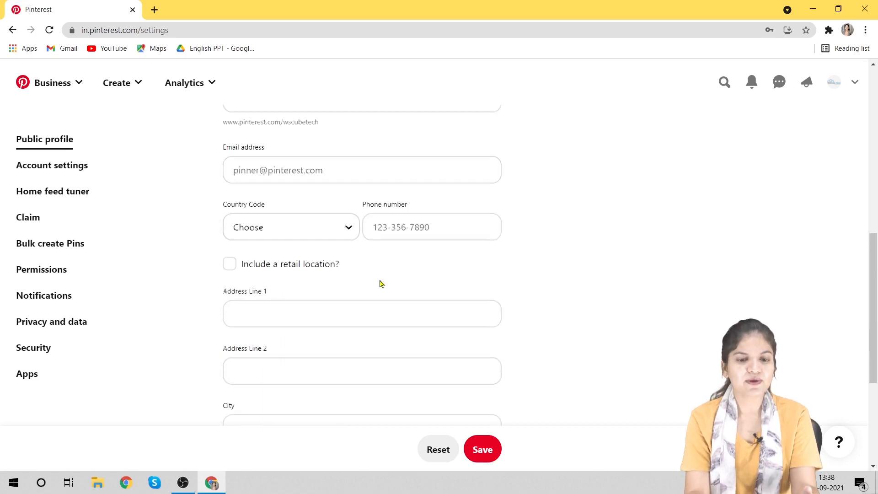
{"action": "scroll", "coordinate": [380, 280], "scroll_direction": "down", "scroll_amount": 4}
{"action": "scroll", "coordinate": [380, 280], "scroll_direction": "up", "scroll_amount": 12}
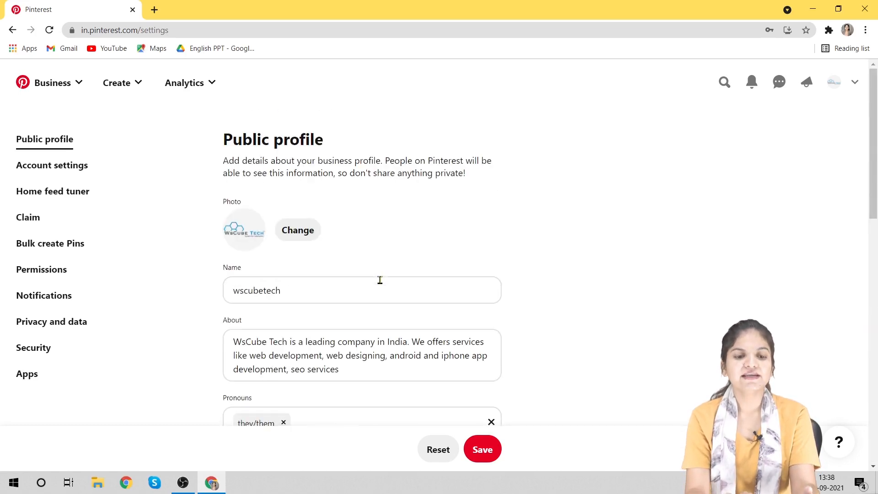
{"action": "scroll", "coordinate": [380, 280], "scroll_direction": "down", "scroll_amount": 12}
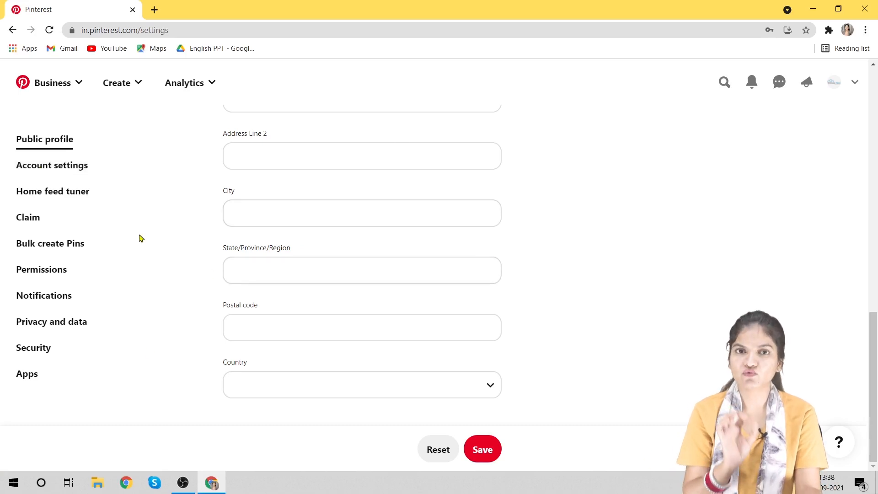
In the account settings, choose the business goals Sell more products, Generate more leads to your business and Drive traffic to your site.
{"action": "left_click", "coordinate": [52, 167]}
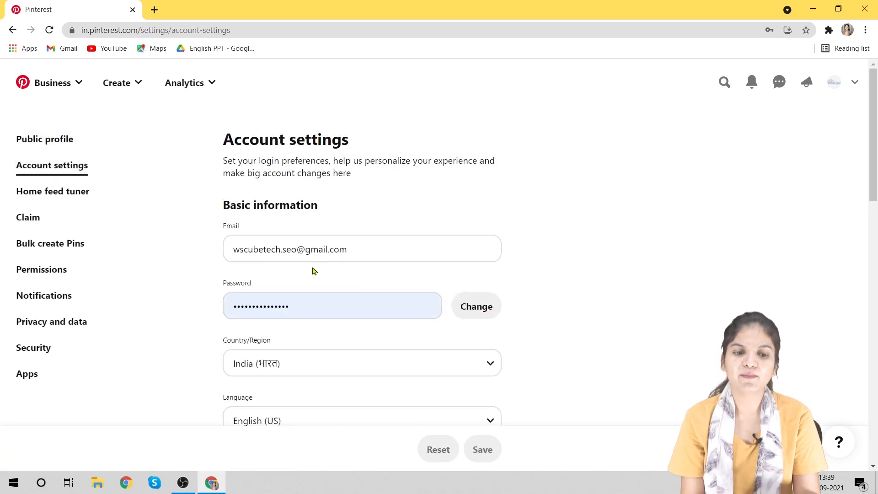
{"action": "scroll", "coordinate": [314, 270], "scroll_direction": "down", "scroll_amount": 1}
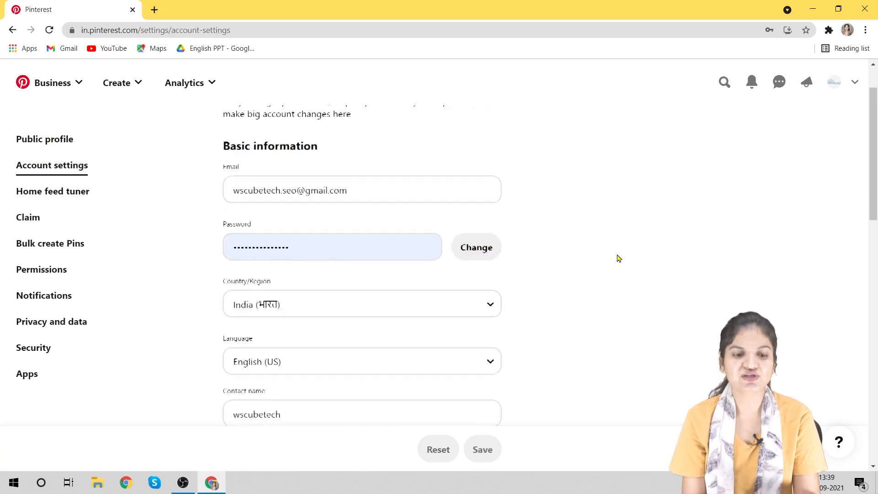
{"action": "scroll", "coordinate": [618, 257], "scroll_direction": "down", "scroll_amount": 2}
{"action": "scroll", "coordinate": [431, 314], "scroll_direction": "down", "scroll_amount": 2}
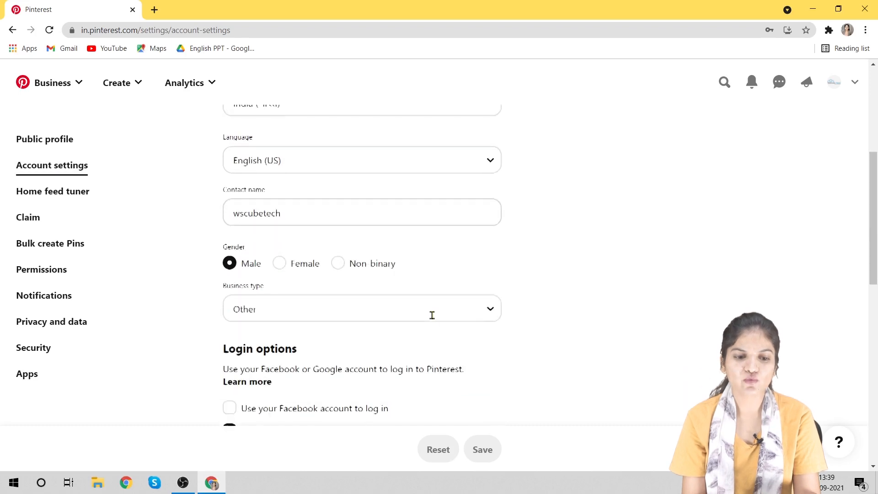
{"action": "scroll", "coordinate": [323, 243], "scroll_direction": "down", "scroll_amount": 3}
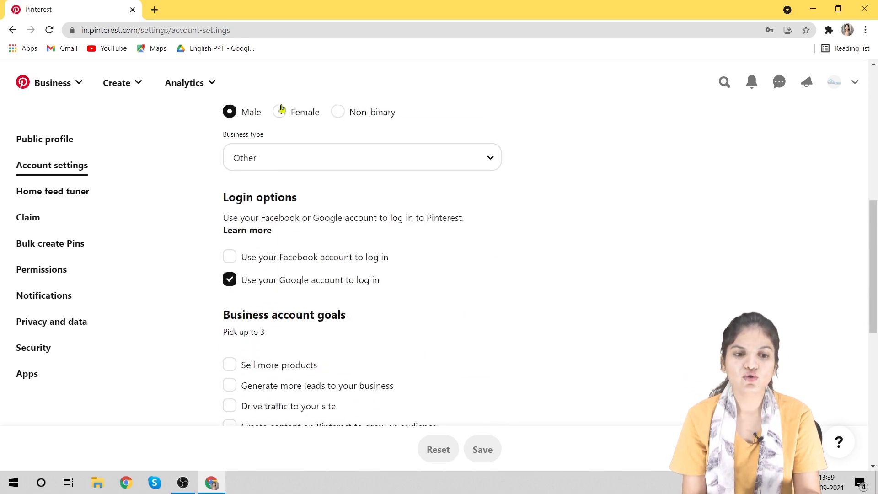
{"action": "scroll", "coordinate": [399, 264], "scroll_direction": "down", "scroll_amount": 3}
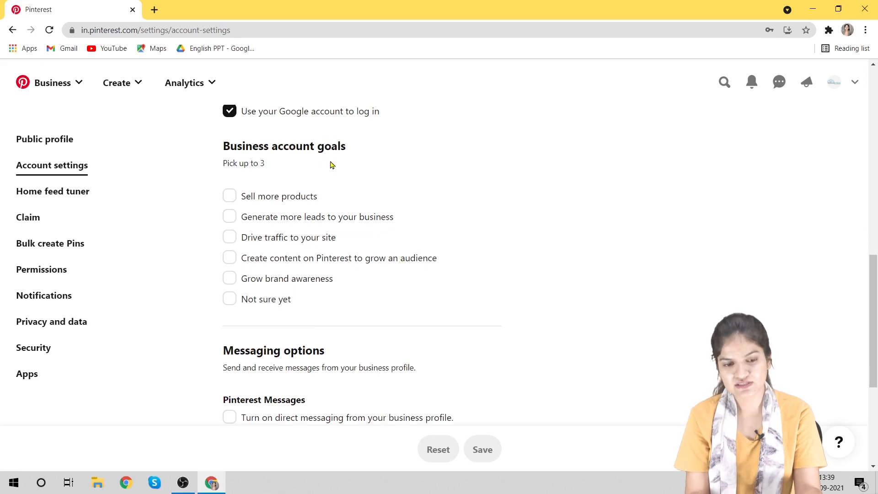
{"action": "left_click", "coordinate": [230, 195]}
{"action": "left_click", "coordinate": [233, 215]}
{"action": "left_click", "coordinate": [232, 236]}
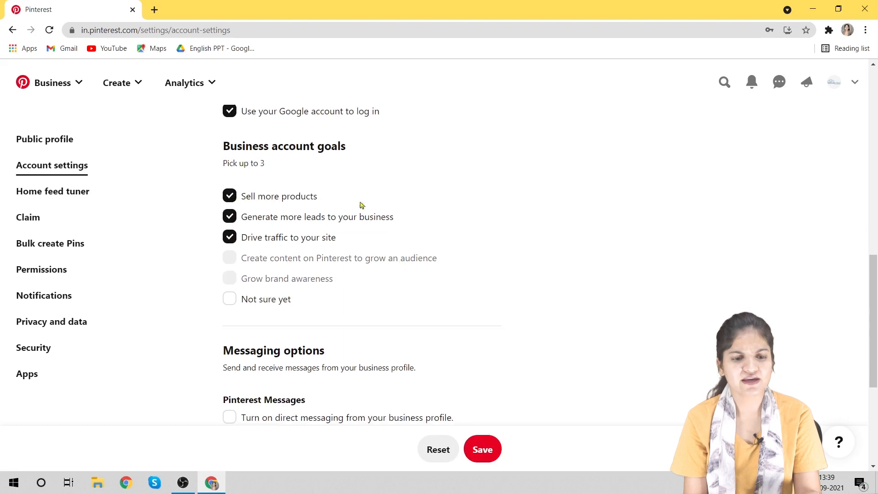
{"action": "scroll", "coordinate": [260, 310], "scroll_direction": "down", "scroll_amount": 3}
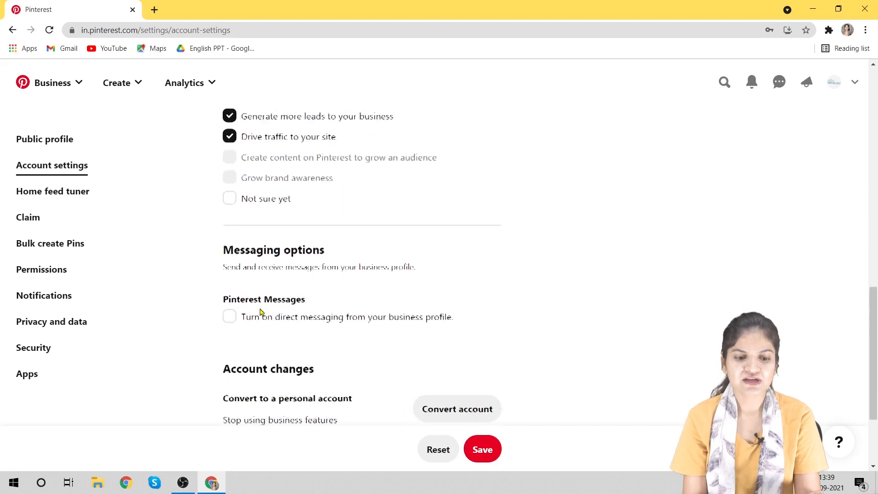
{"action": "scroll", "coordinate": [298, 228], "scroll_direction": "down", "scroll_amount": 2}
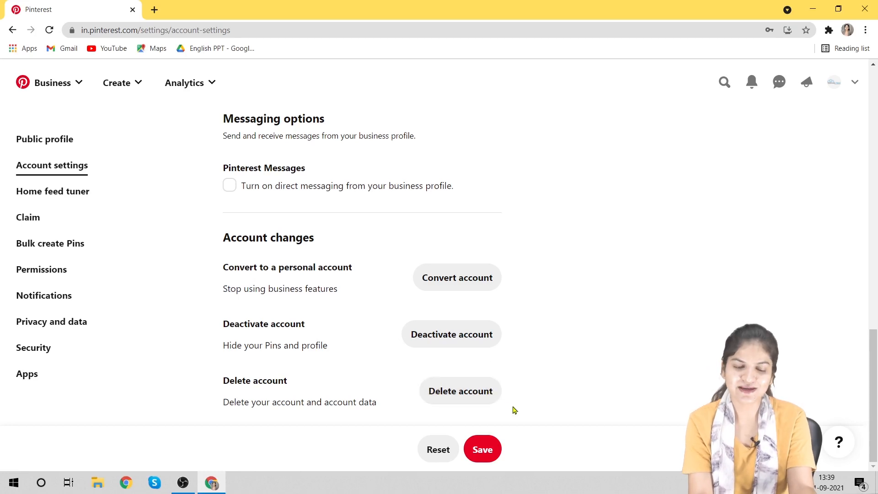
Open the home feed tuner and look over the history of recently viewed pins.
{"action": "left_click", "coordinate": [43, 196]}
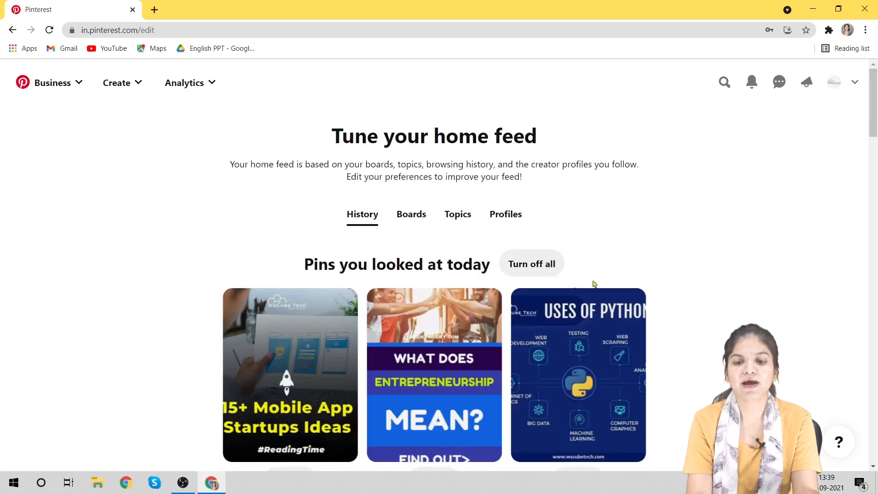
{"action": "scroll", "coordinate": [819, 281], "scroll_direction": "down", "scroll_amount": 3}
{"action": "scroll", "coordinate": [819, 282], "scroll_direction": "up", "scroll_amount": 2}
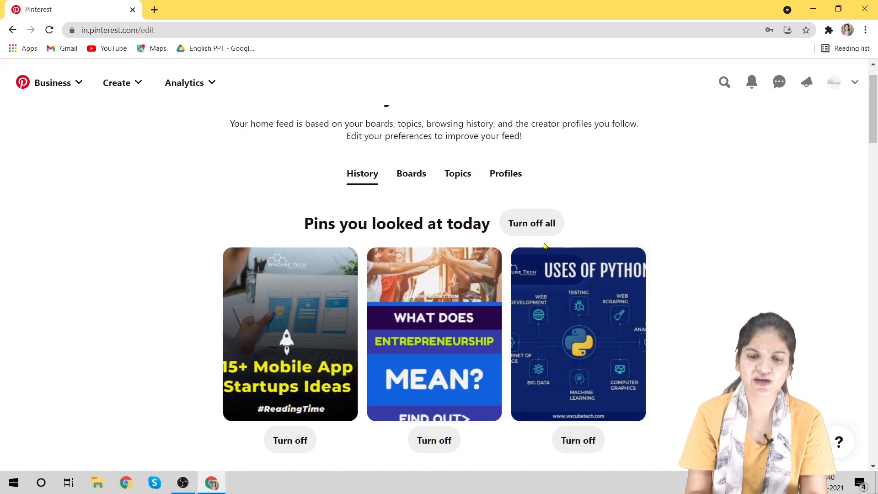
Turn recommendations off for all pins looked at today, and turn them all back on.
{"action": "left_click", "coordinate": [532, 234]}
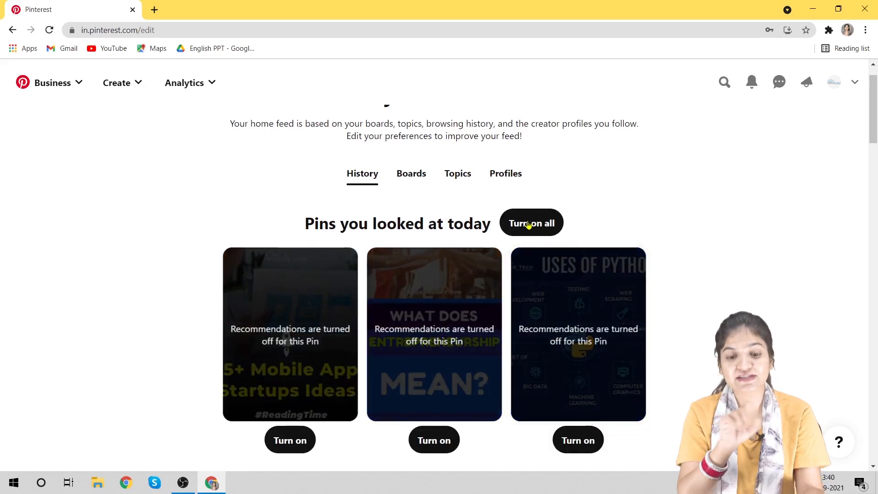
{"action": "left_click", "coordinate": [529, 224]}
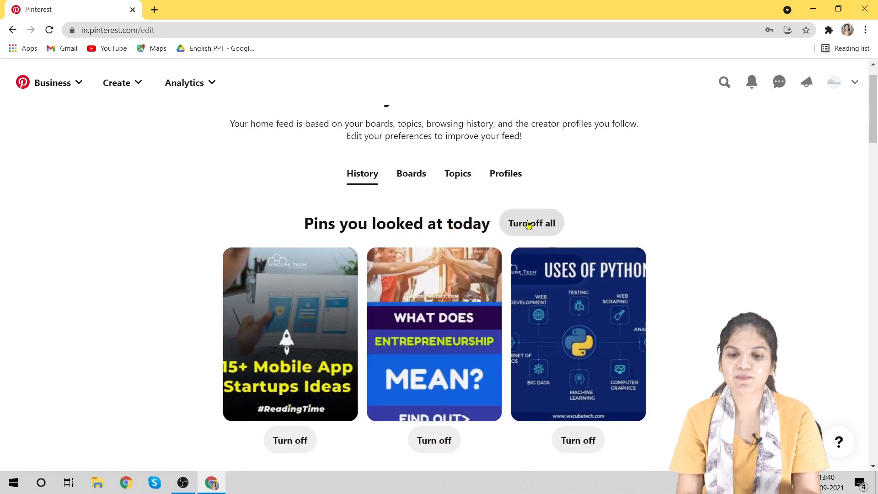
Review the boards' recommendation settings and switch recommendations for the Digital Marketing Training board off and back on.
{"action": "left_click", "coordinate": [402, 175]}
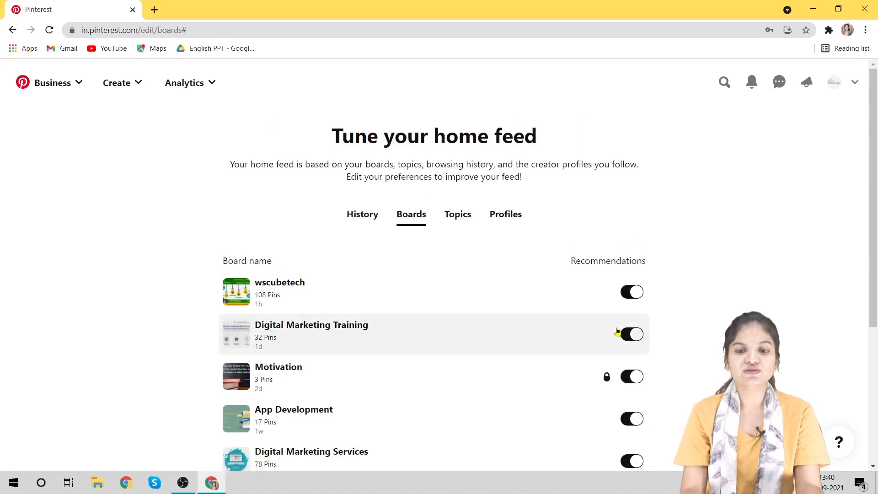
{"action": "scroll", "coordinate": [704, 291], "scroll_direction": "down", "scroll_amount": 4}
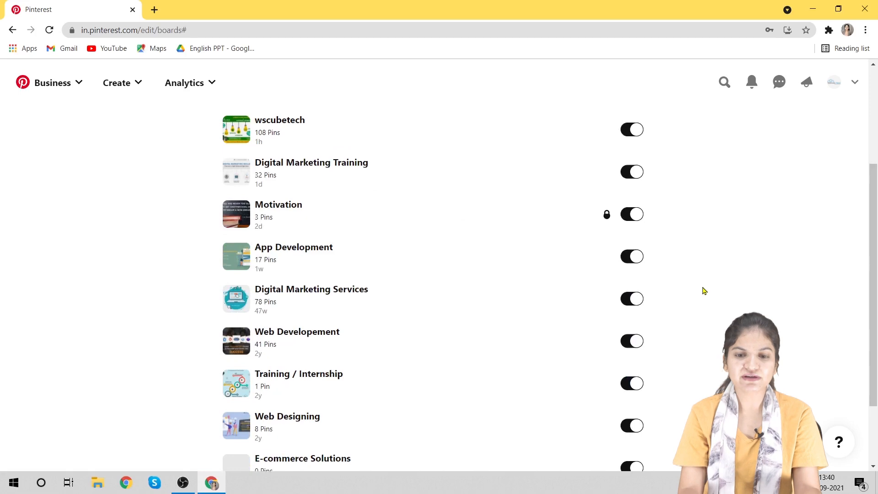
{"action": "scroll", "coordinate": [705, 291], "scroll_direction": "up", "scroll_amount": 3}
{"action": "scroll", "coordinate": [704, 291], "scroll_direction": "down", "scroll_amount": 5}
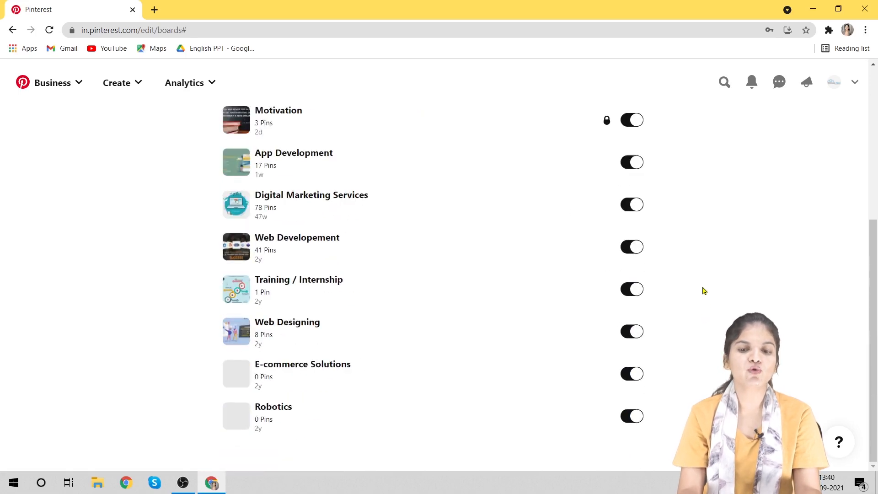
{"action": "scroll", "coordinate": [704, 291], "scroll_direction": "up", "scroll_amount": 6}
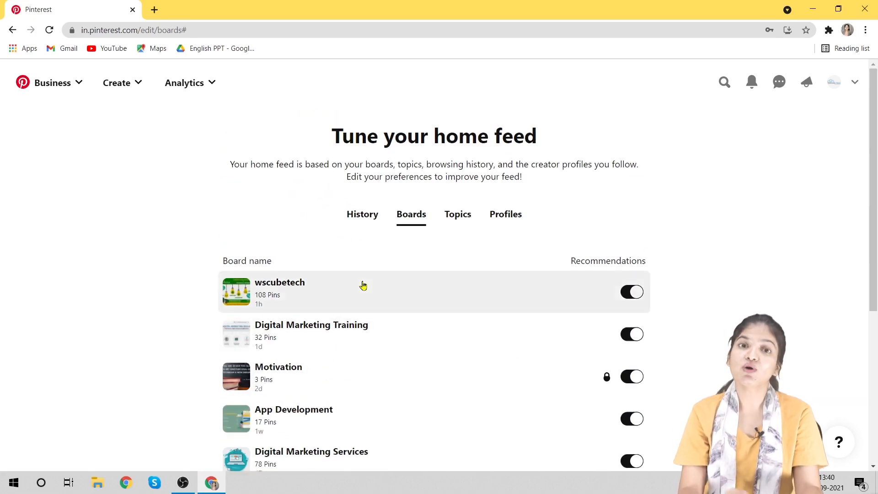
{"action": "scroll", "coordinate": [363, 286], "scroll_direction": "down", "scroll_amount": 3}
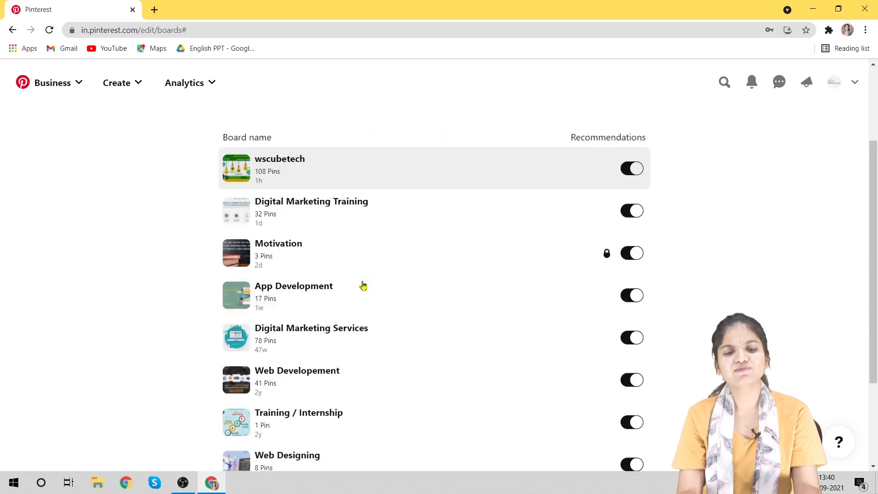
{"action": "left_click", "coordinate": [626, 214]}
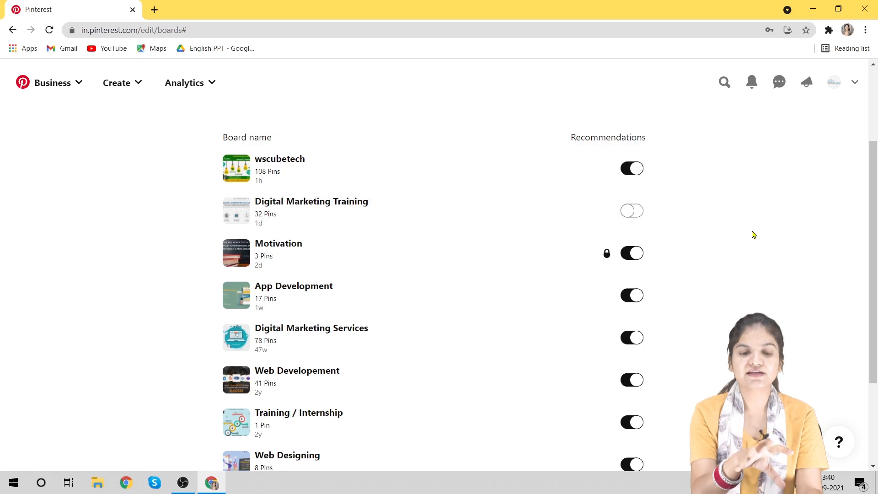
{"action": "left_click", "coordinate": [637, 210]}
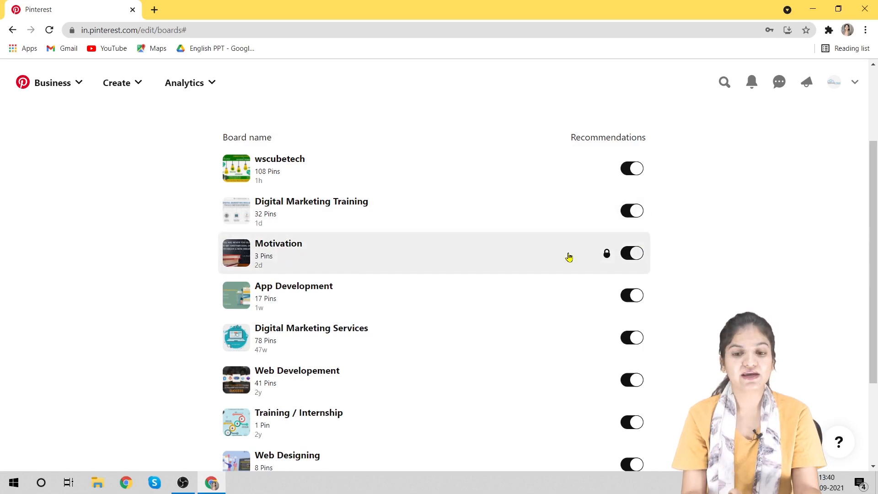
Open the home feed tuner's topics and look through the topics that can be removed.
{"action": "scroll", "coordinate": [578, 270], "scroll_direction": "up", "scroll_amount": 3}
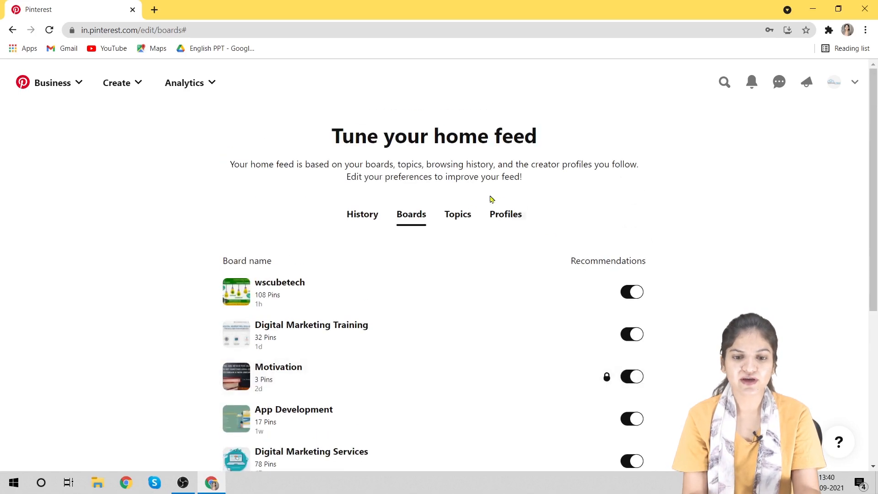
{"action": "left_click", "coordinate": [458, 214]}
{"action": "scroll", "coordinate": [396, 261], "scroll_direction": "down", "scroll_amount": 3}
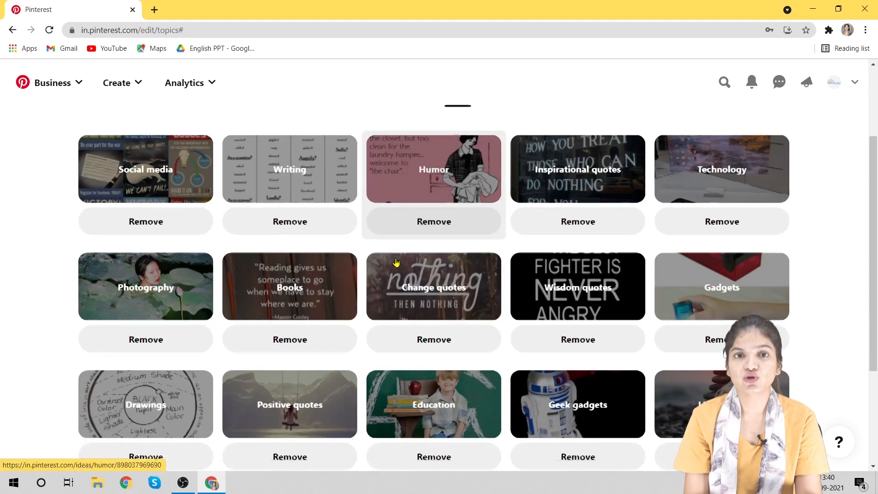
Look over the rest of the home feed topics down to the last row.
{"action": "scroll", "coordinate": [396, 263], "scroll_direction": "down", "scroll_amount": 3}
{"action": "scroll", "coordinate": [396, 263], "scroll_direction": "up", "scroll_amount": 2}
{"action": "scroll", "coordinate": [396, 263], "scroll_direction": "down", "scroll_amount": 2}
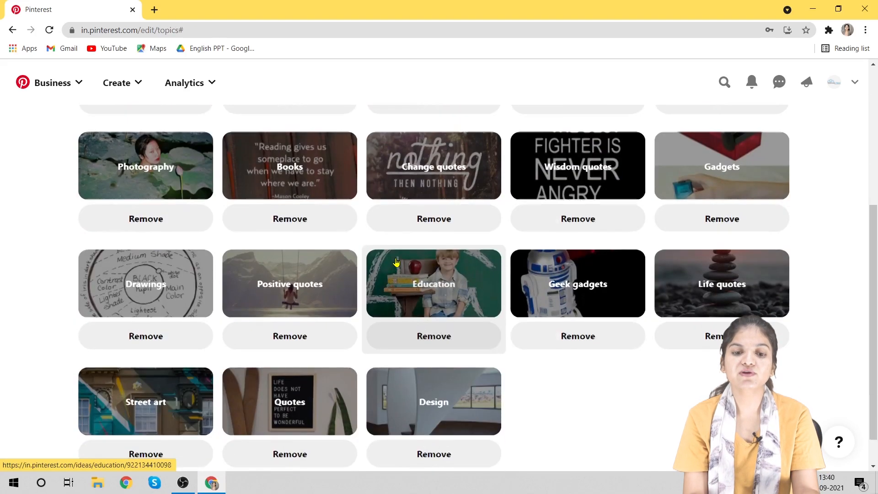
{"action": "scroll", "coordinate": [397, 262], "scroll_direction": "up", "scroll_amount": 5}
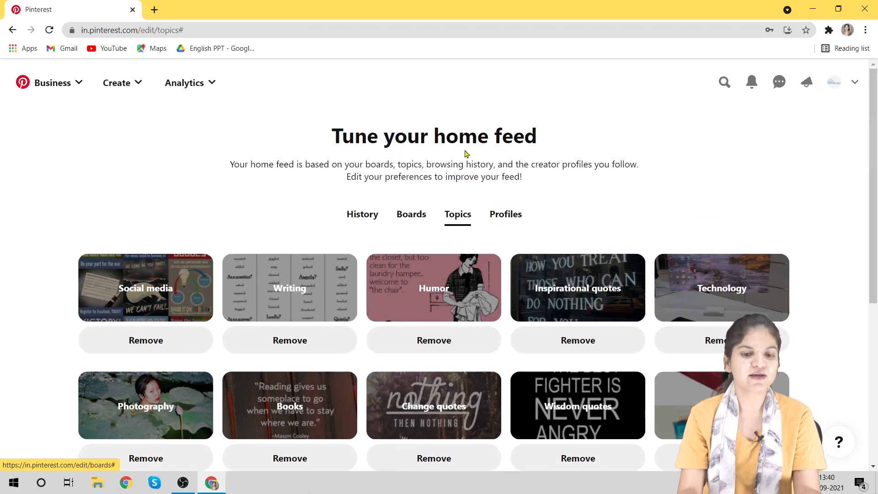
Open the home feed tuner's profiles and review the accounts being followed.
{"action": "left_click", "coordinate": [499, 224]}
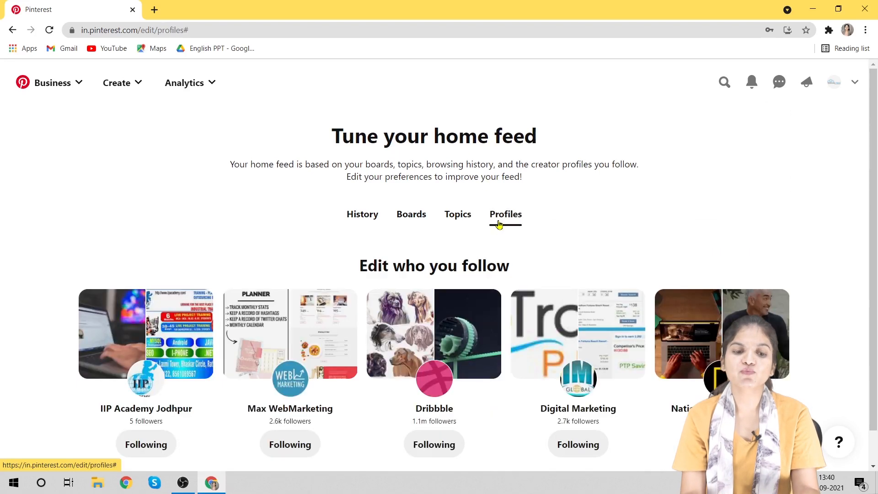
{"action": "scroll", "coordinate": [468, 340], "scroll_direction": "down", "scroll_amount": 1}
{"action": "scroll", "coordinate": [468, 339], "scroll_direction": "up", "scroll_amount": 1}
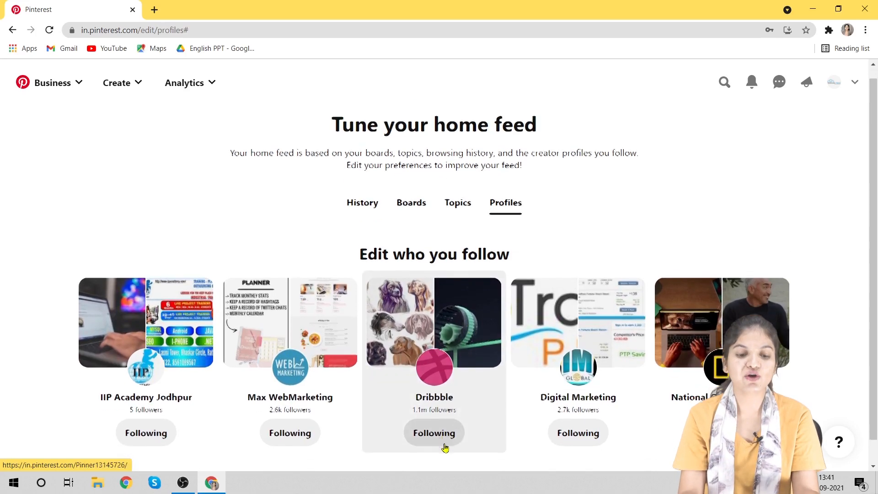
{"action": "scroll", "coordinate": [445, 446], "scroll_direction": "down", "scroll_amount": 1}
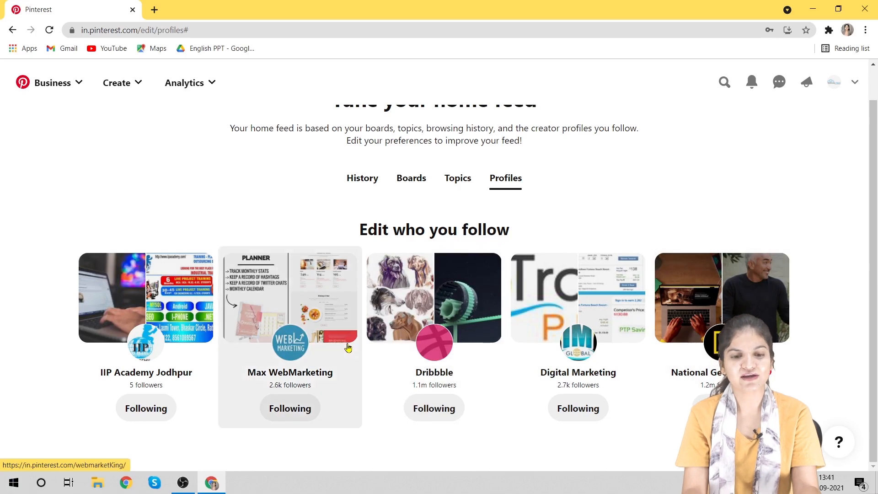
{"action": "scroll", "coordinate": [392, 161], "scroll_direction": "up", "scroll_amount": 1}
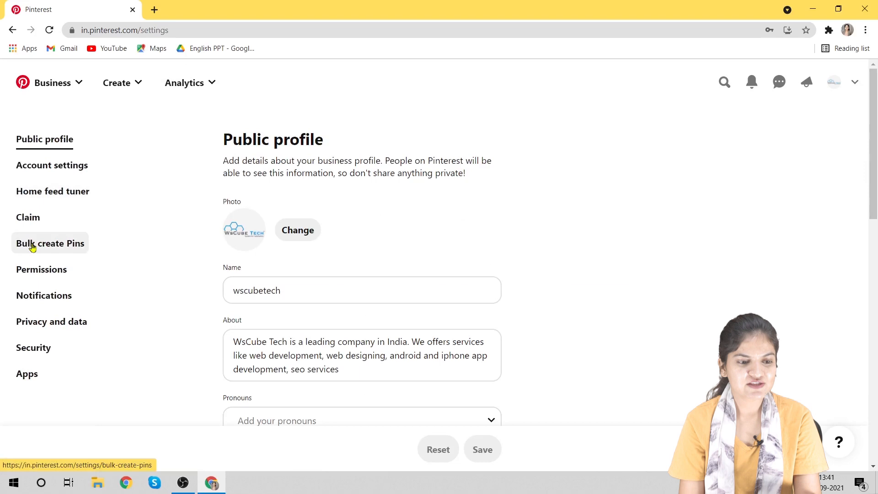
Open the claim settings, start claiming a website and download the HTML verification file.
{"action": "left_click", "coordinate": [33, 214]}
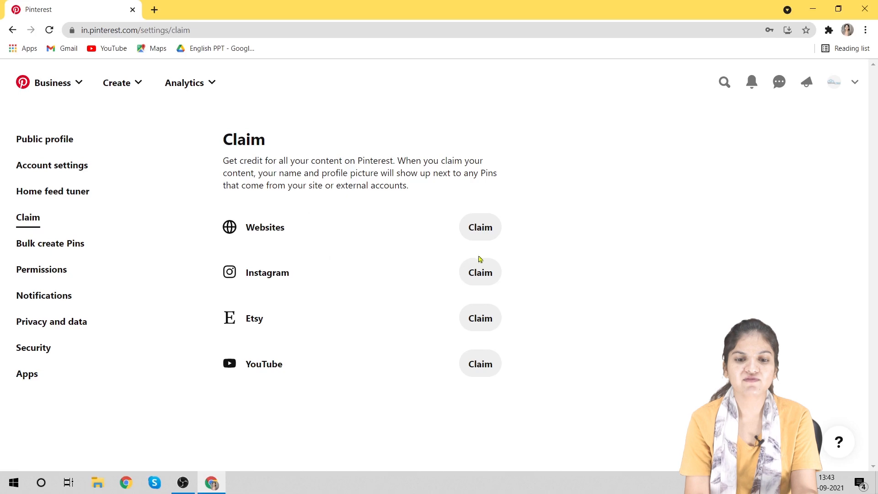
{"action": "left_click", "coordinate": [488, 230]}
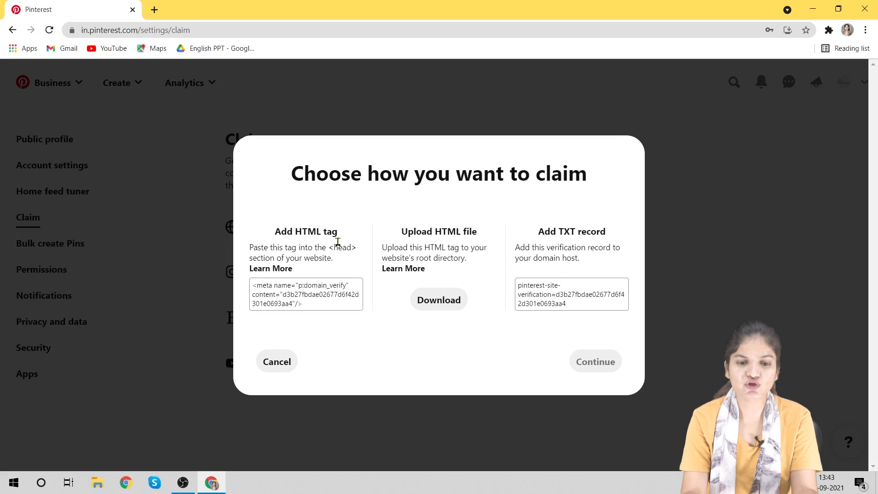
{"action": "left_click", "coordinate": [446, 304]}
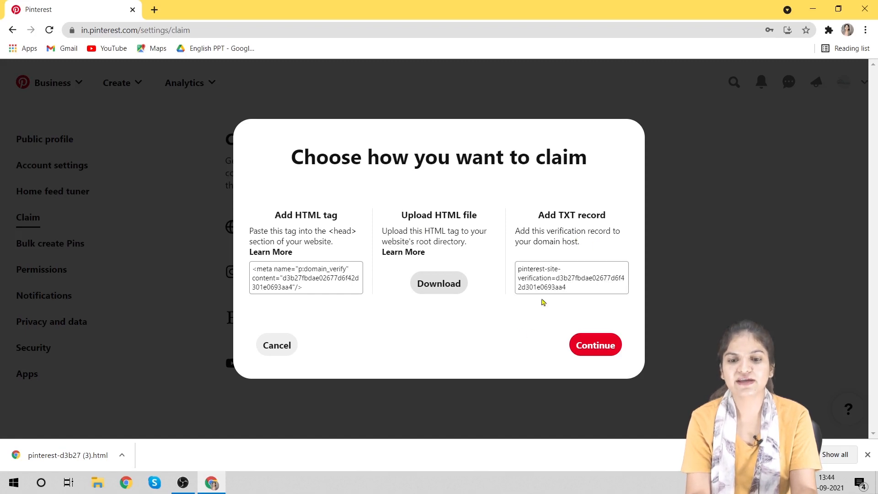
Check the TXT record and HTML tag claim methods, and continue the website claim to its verification stage.
{"action": "left_click", "coordinate": [556, 274]}
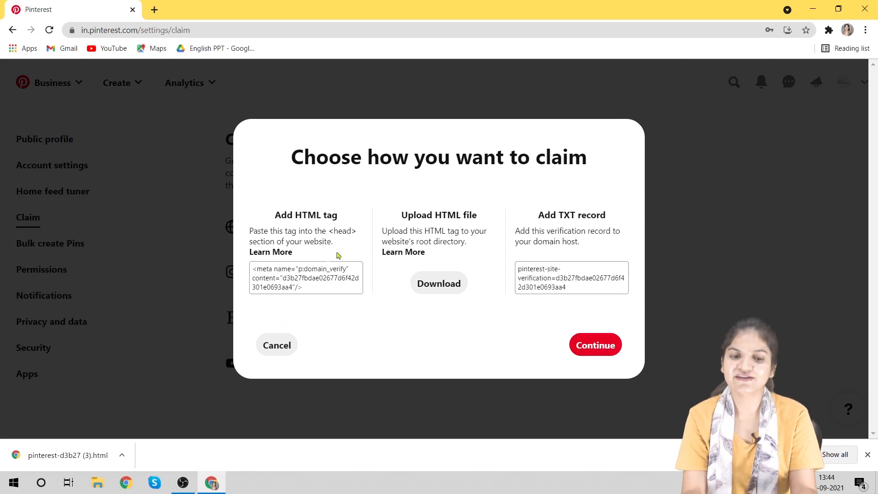
{"action": "left_click", "coordinate": [307, 280]}
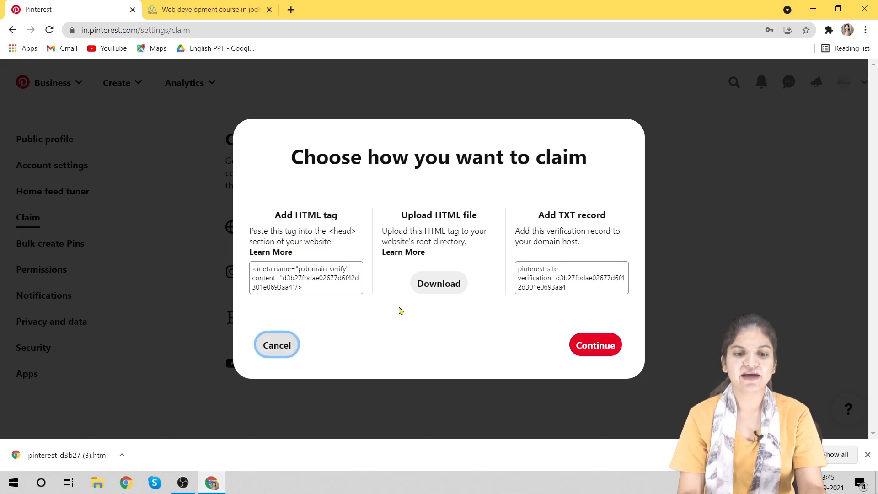
{"action": "left_click", "coordinate": [602, 343]}
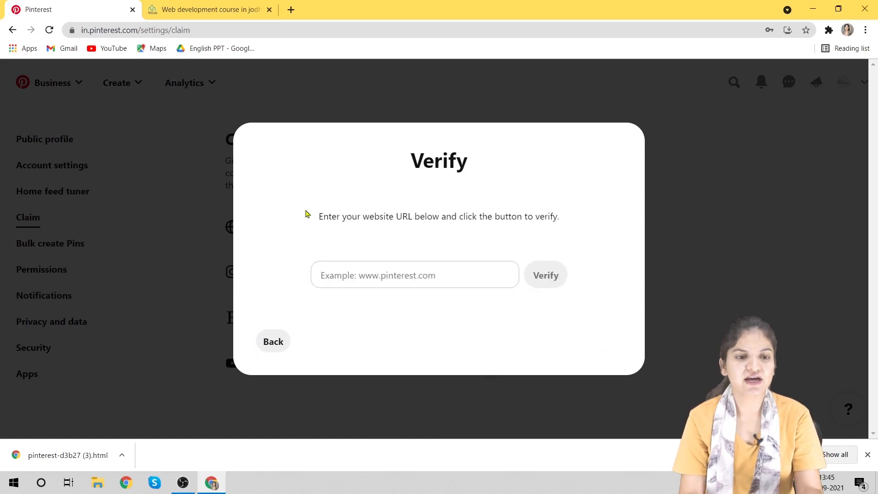
{"action": "left_click", "coordinate": [197, 9]}
{"action": "left_click", "coordinate": [188, 31]}
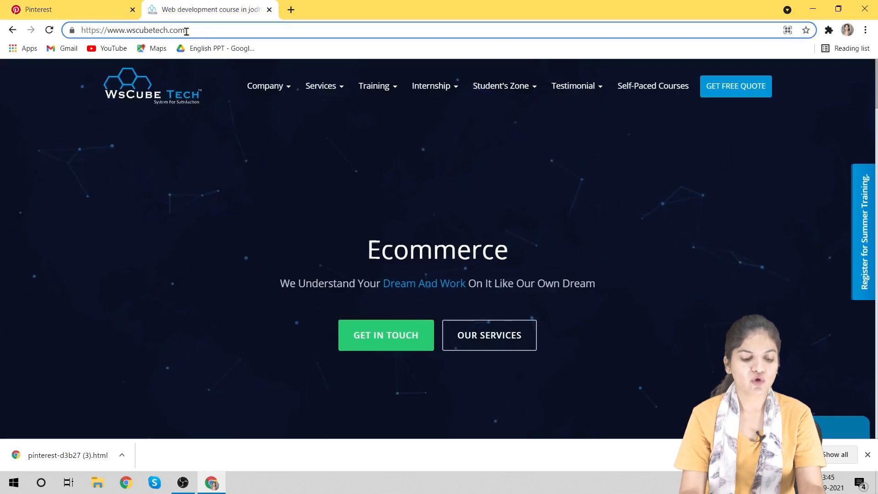
{"action": "left_click_drag", "start_coordinate": [186, 30], "coordinate": [10, 26]}
{"action": "key", "text": "ctrl+c"}
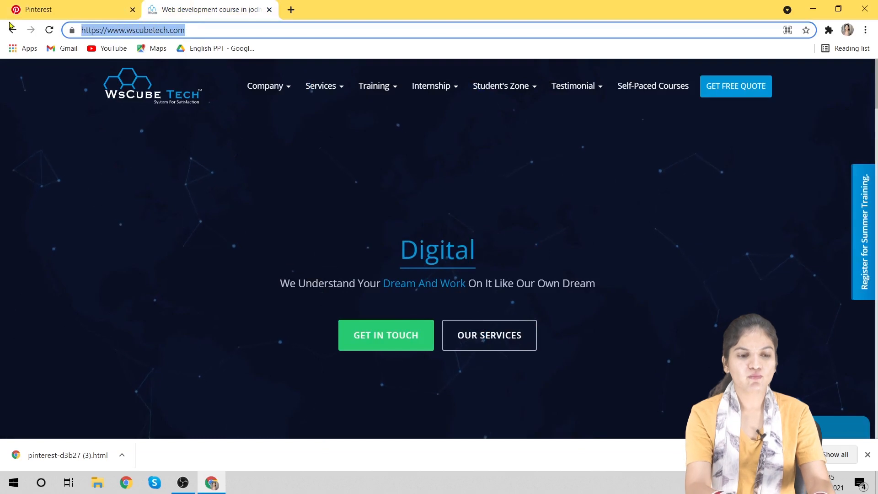
{"action": "left_click", "coordinate": [41, 11]}
{"action": "left_click", "coordinate": [370, 271]}
{"action": "key", "text": "ctrl+v"}
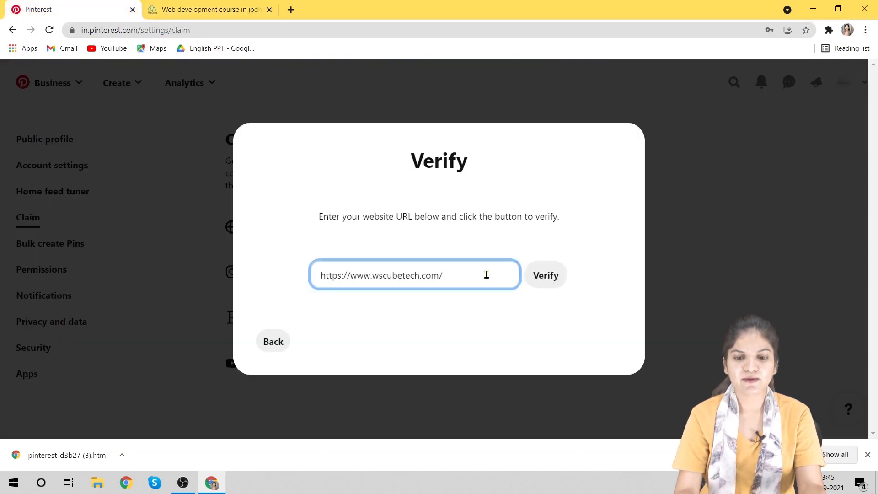
{"action": "left_click", "coordinate": [546, 275]}
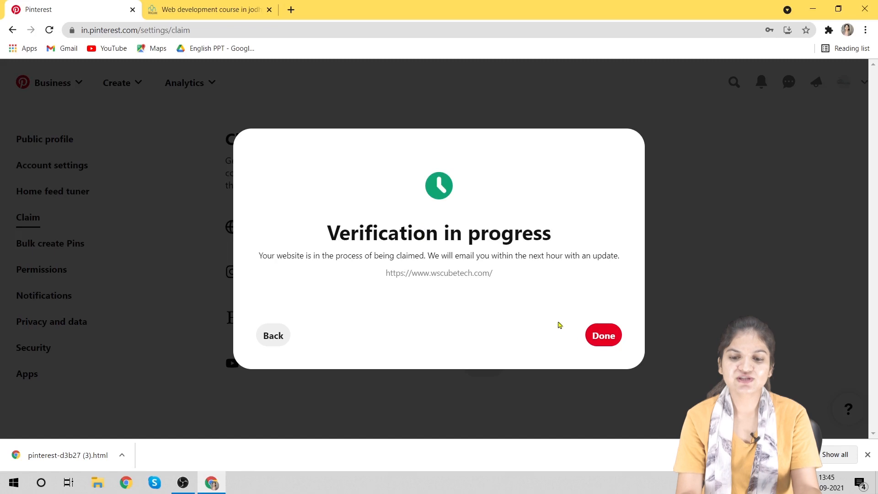
{"action": "left_click", "coordinate": [600, 336]}
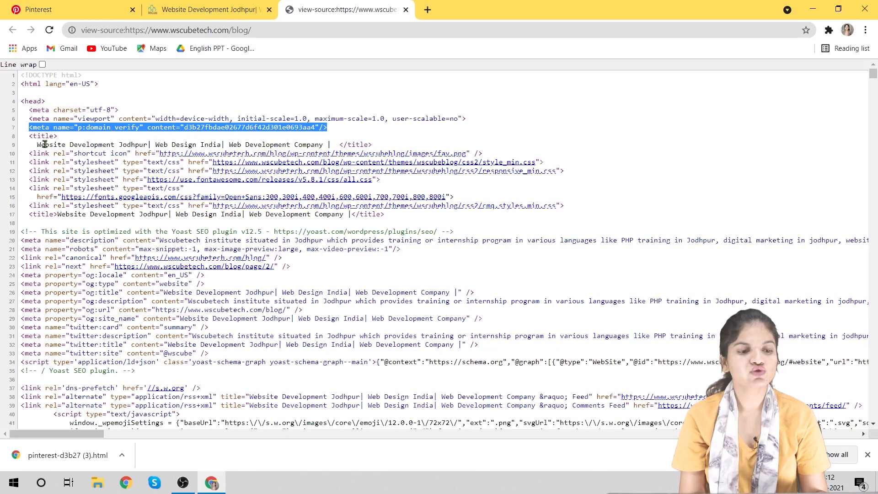
Return to the Pinterest claim settings and examine the claimed blog address listed under Websites.
{"action": "left_click", "coordinate": [63, 13]}
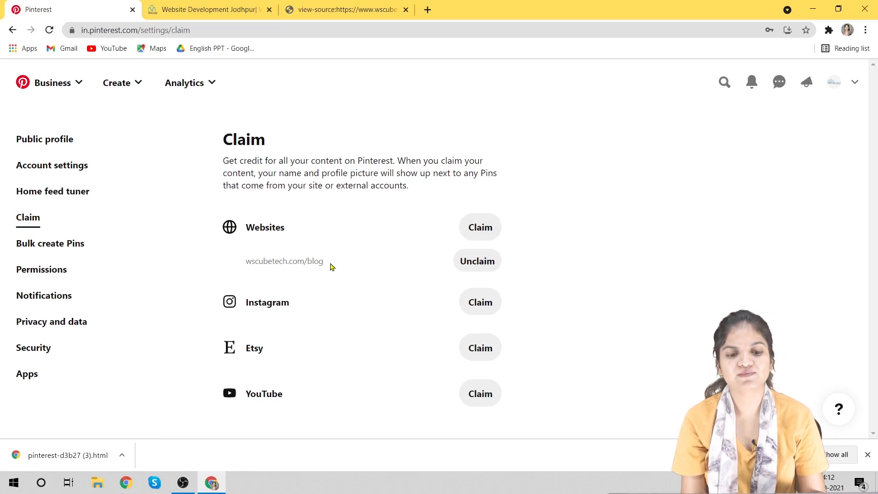
{"action": "left_click_drag", "start_coordinate": [324, 262], "coordinate": [293, 262]}
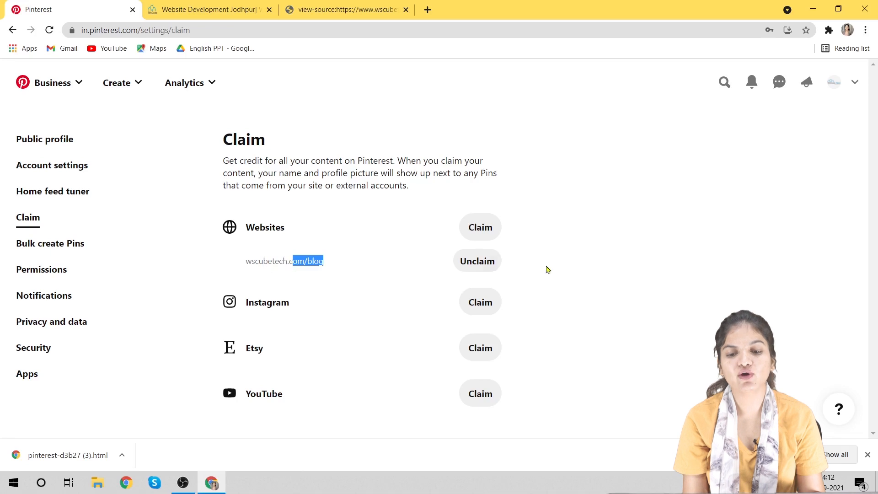
{"action": "left_click", "coordinate": [559, 274]}
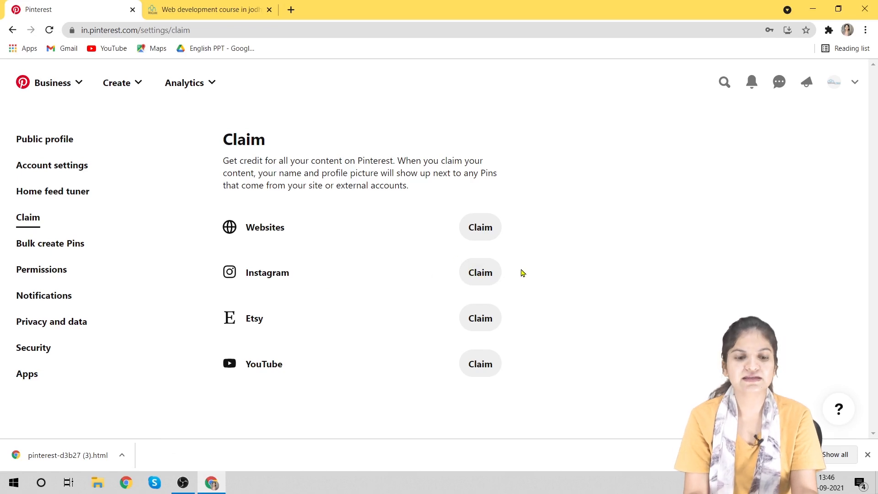
Claim the Instagram account by logging in with the saved credentials, declining to save the login info and allowing Pinterest access to profile and media.
{"action": "left_click", "coordinate": [488, 273]}
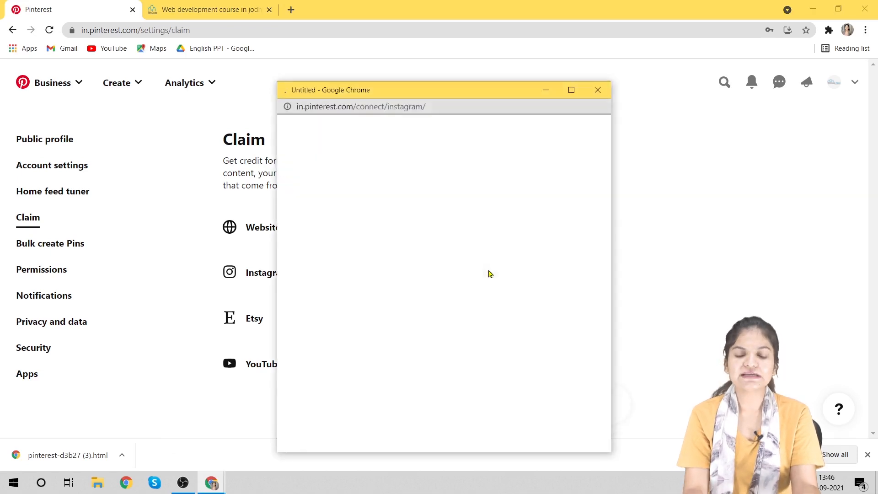
{"action": "left_click", "coordinate": [572, 90]}
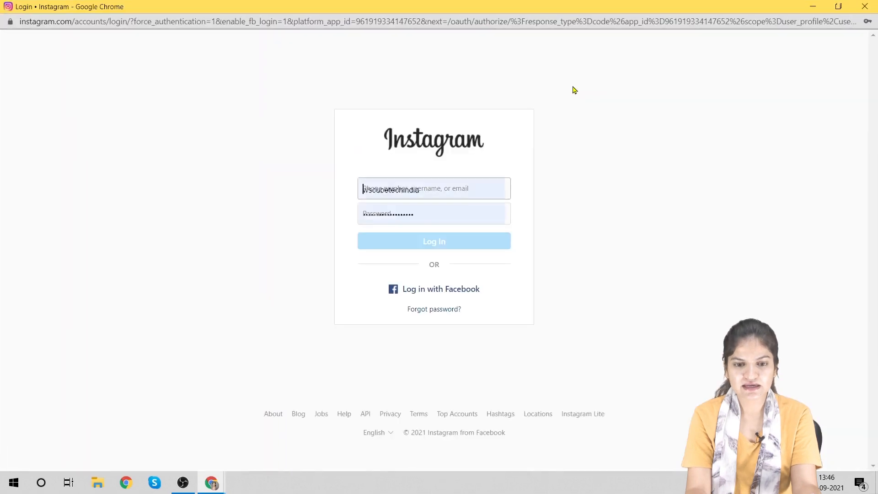
{"action": "left_click", "coordinate": [395, 188]}
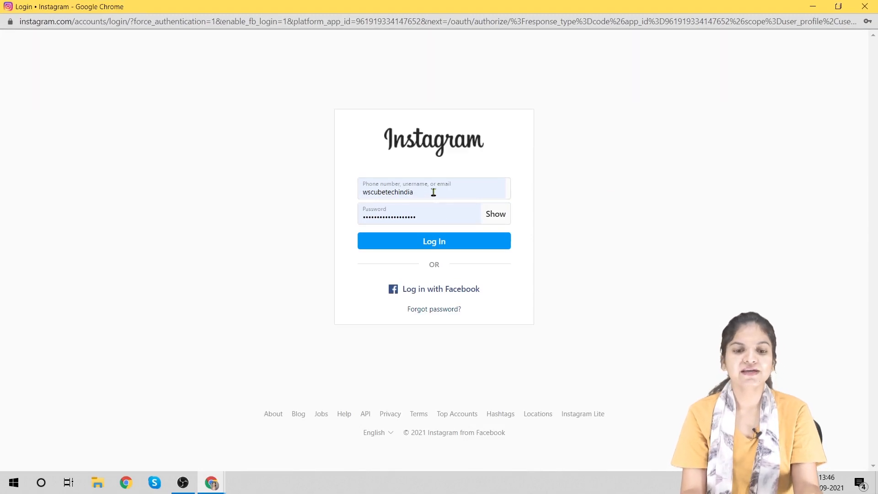
{"action": "left_click", "coordinate": [441, 248]}
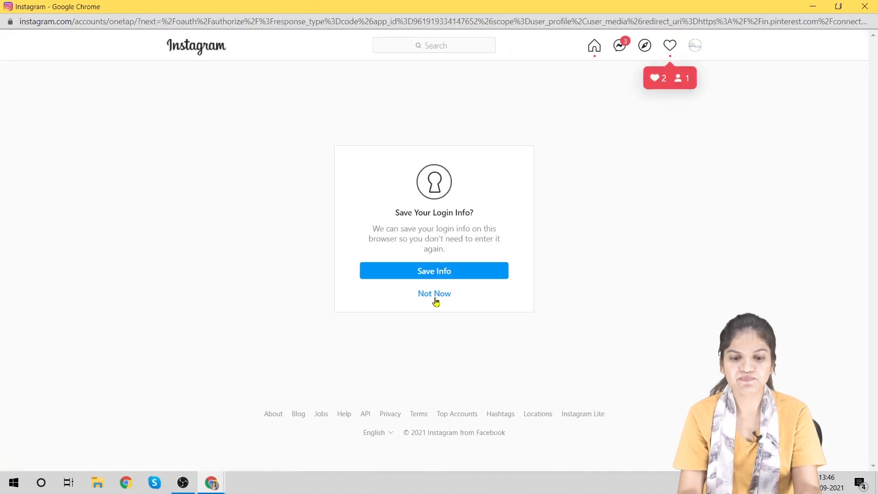
{"action": "left_click", "coordinate": [435, 300]}
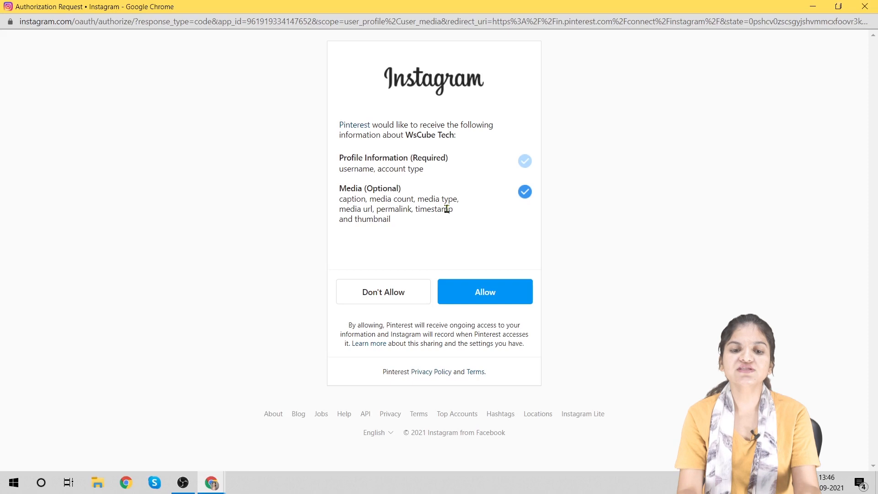
{"action": "left_click", "coordinate": [473, 293]}
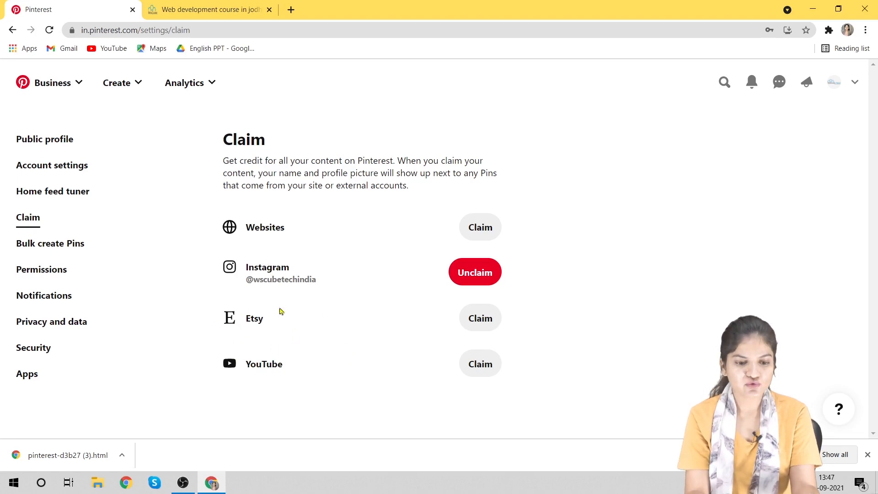
Claim the YouTube account with the WsCube Tech! ENGLISH brand account and allow Pinterest to manage it.
{"action": "left_click", "coordinate": [487, 364]}
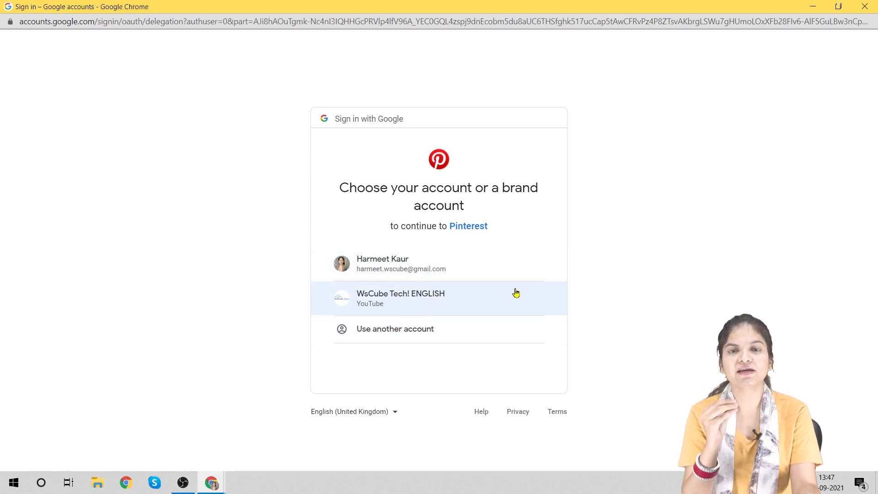
{"action": "left_click", "coordinate": [468, 295]}
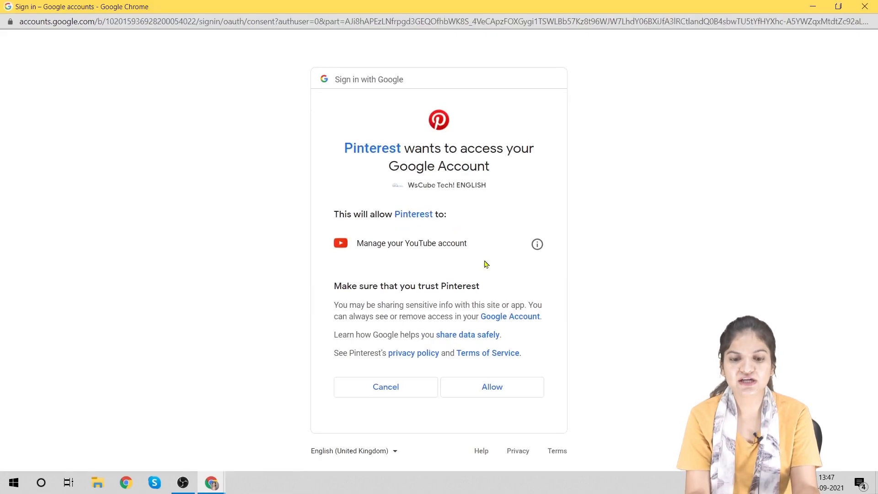
{"action": "left_click", "coordinate": [467, 397]}
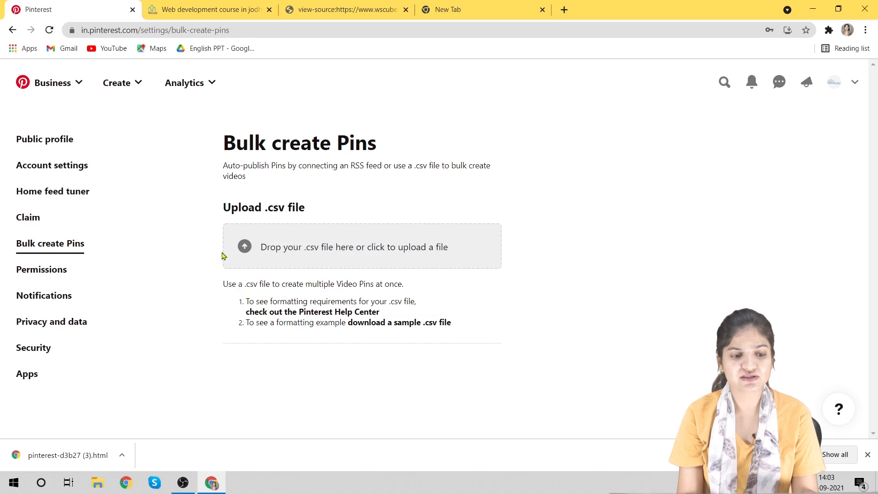
Open the permissions settings and switch the manual comment filter on and back off.
{"action": "left_click", "coordinate": [58, 268]}
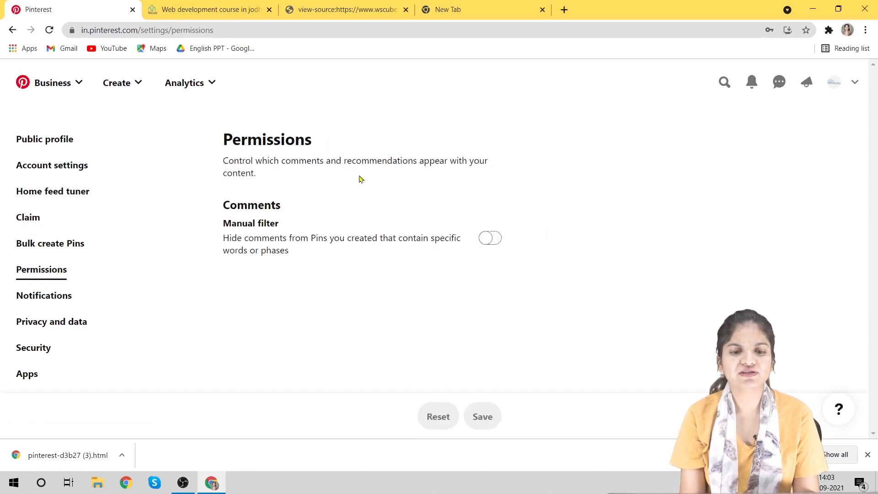
{"action": "left_click", "coordinate": [498, 239]}
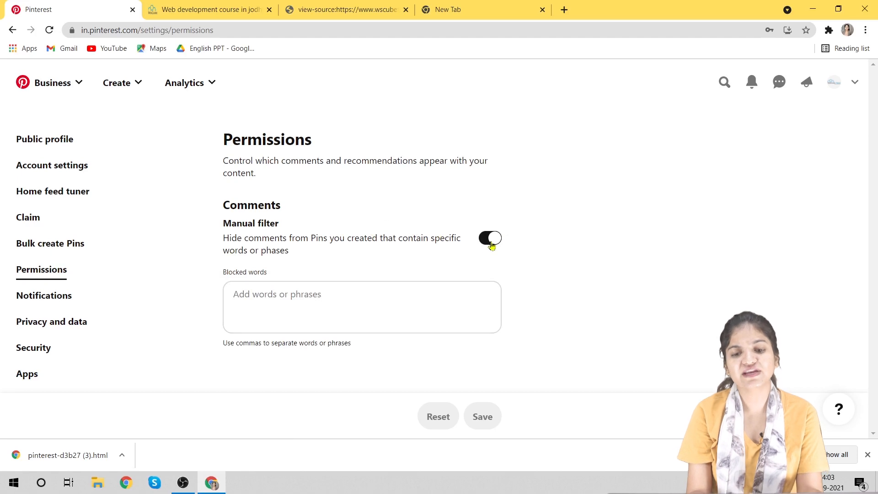
{"action": "left_click", "coordinate": [492, 246]}
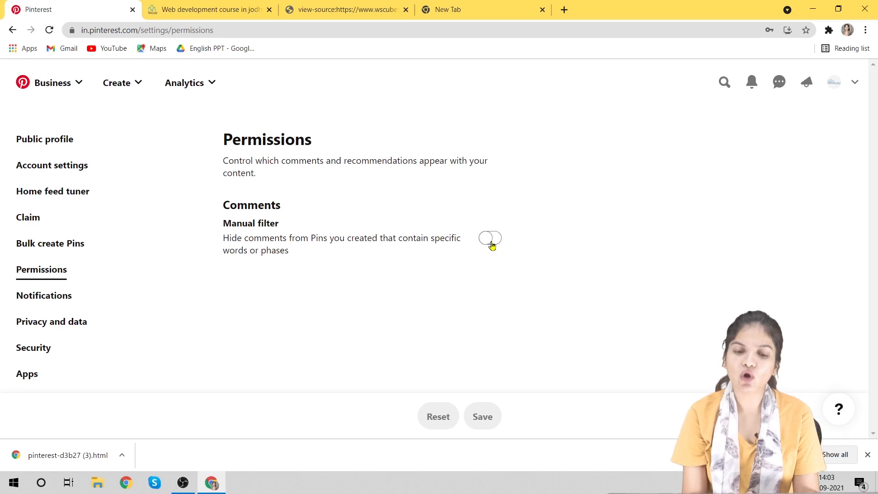
Open the notification settings, expand the email notifications and examine the options for both the personal account and Pinterest Business.
{"action": "left_click", "coordinate": [57, 293]}
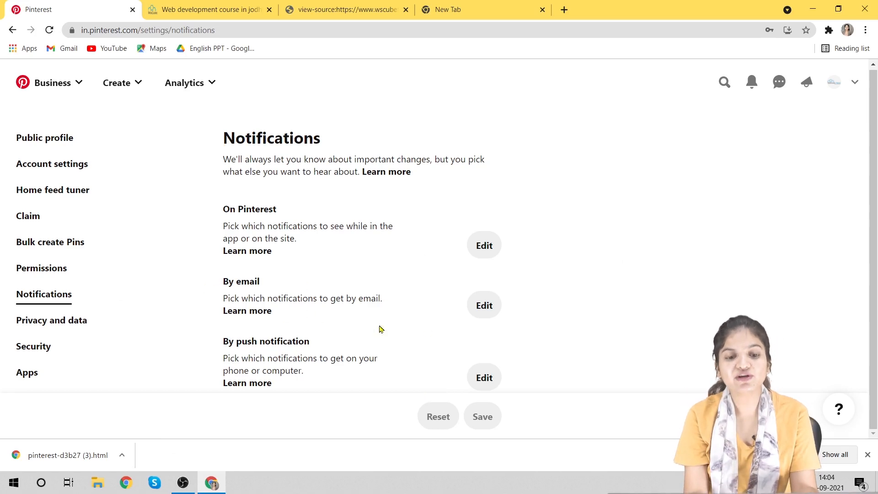
{"action": "left_click", "coordinate": [481, 305]}
{"action": "scroll", "coordinate": [356, 323], "scroll_direction": "down", "scroll_amount": 1}
{"action": "scroll", "coordinate": [356, 322], "scroll_direction": "down", "scroll_amount": 2}
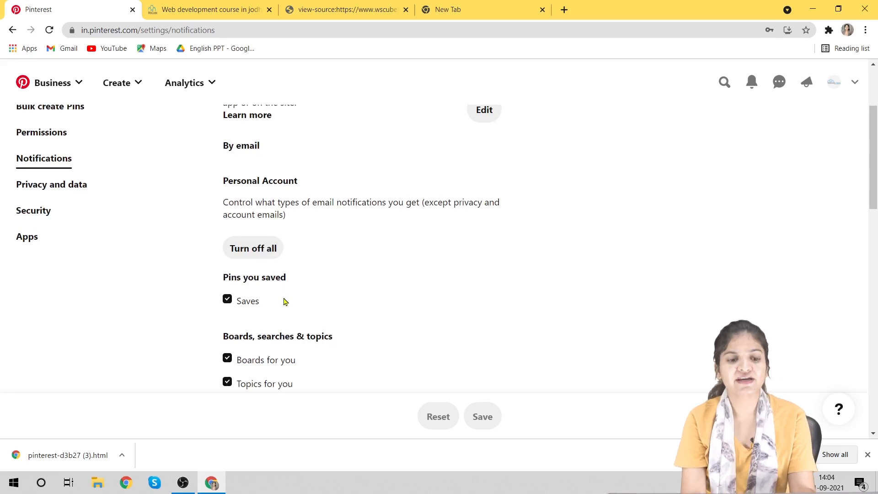
{"action": "scroll", "coordinate": [284, 302], "scroll_direction": "down", "scroll_amount": 1}
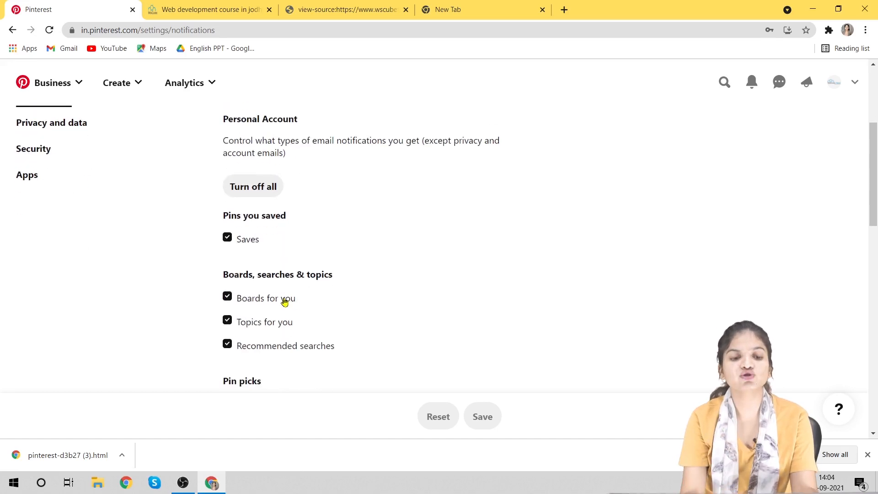
{"action": "scroll", "coordinate": [378, 234], "scroll_direction": "down", "scroll_amount": 2}
{"action": "scroll", "coordinate": [378, 233], "scroll_direction": "up", "scroll_amount": 2}
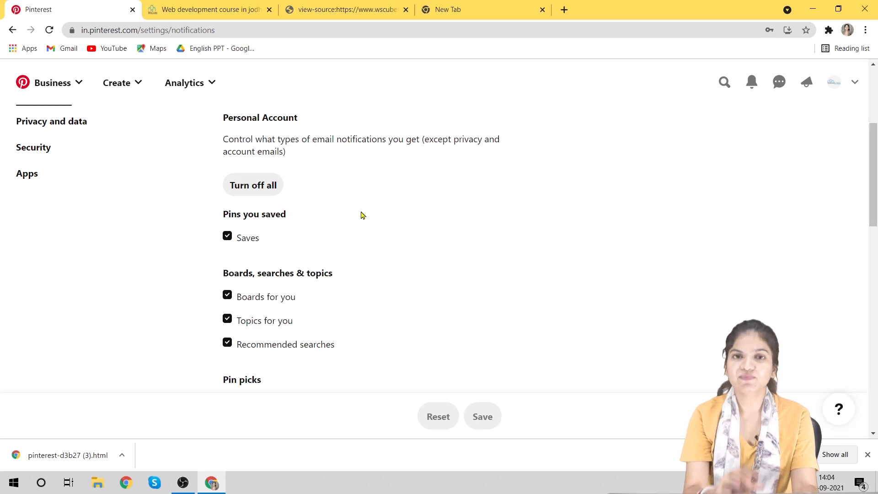
{"action": "scroll", "coordinate": [362, 215], "scroll_direction": "down", "scroll_amount": 1}
{"action": "scroll", "coordinate": [363, 215], "scroll_direction": "down", "scroll_amount": 2}
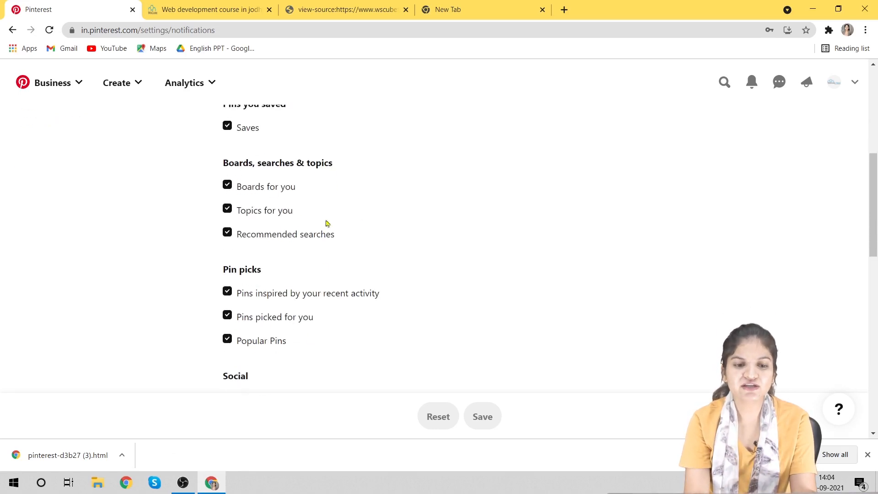
{"action": "scroll", "coordinate": [325, 297], "scroll_direction": "down", "scroll_amount": 3}
{"action": "scroll", "coordinate": [326, 299], "scroll_direction": "down", "scroll_amount": 5}
{"action": "scroll", "coordinate": [326, 299], "scroll_direction": "up", "scroll_amount": 2}
{"action": "scroll", "coordinate": [326, 300], "scroll_direction": "down", "scroll_amount": 2}
{"action": "scroll", "coordinate": [327, 299], "scroll_direction": "down", "scroll_amount": 3}
{"action": "scroll", "coordinate": [327, 299], "scroll_direction": "up", "scroll_amount": 1}
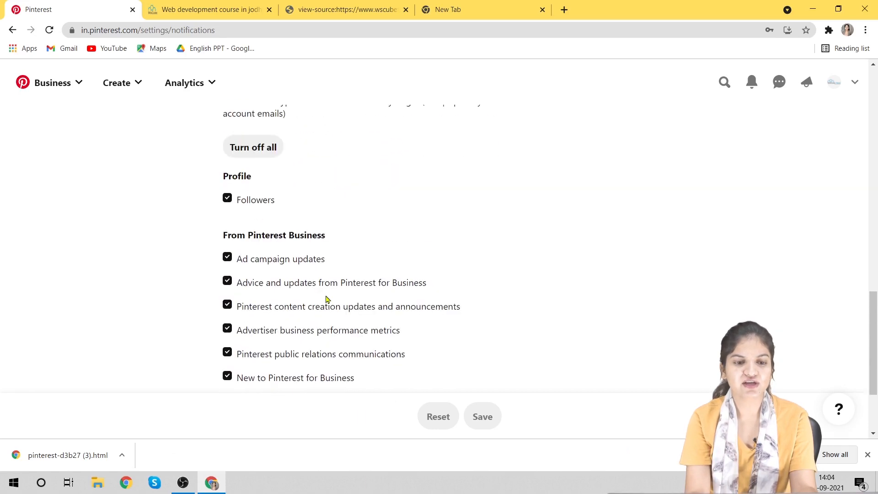
{"action": "scroll", "coordinate": [328, 299], "scroll_direction": "up", "scroll_amount": 1}
{"action": "scroll", "coordinate": [327, 299], "scroll_direction": "up", "scroll_amount": 10}
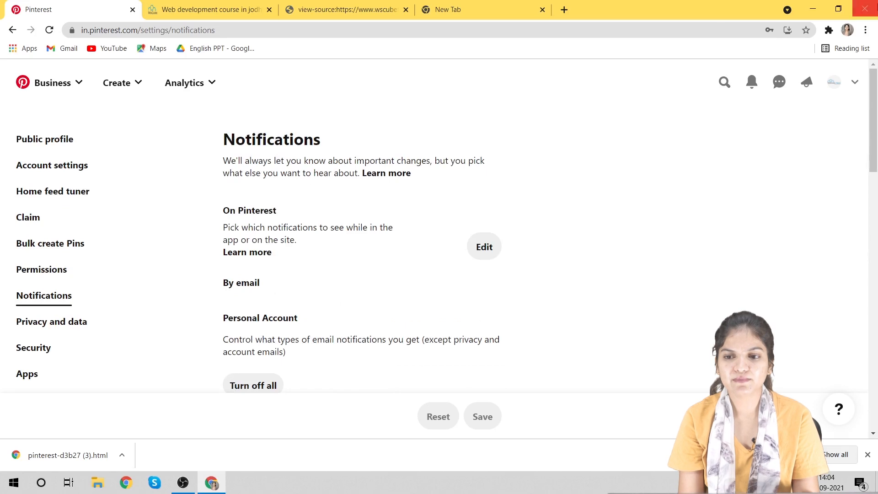
Open the privacy and data settings and tick the option to hide the profile from search engines, acknowledging the notice.
{"action": "left_click", "coordinate": [76, 325]}
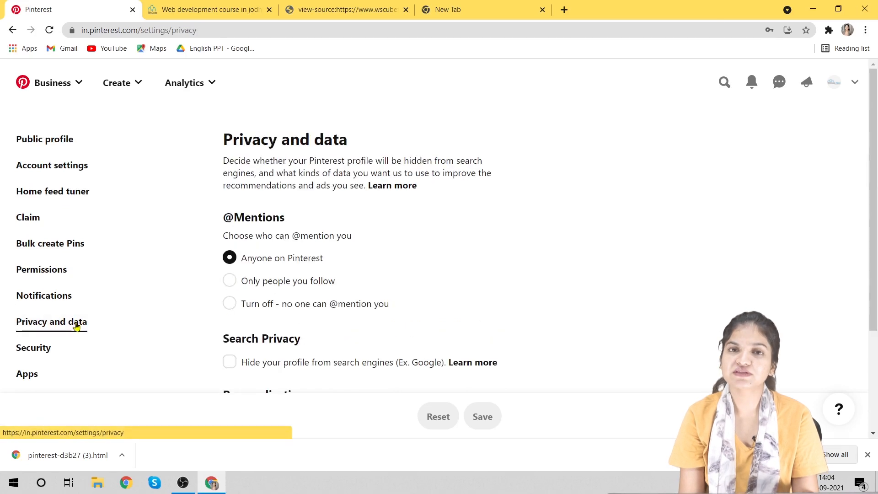
{"action": "scroll", "coordinate": [435, 247], "scroll_direction": "down", "scroll_amount": 1}
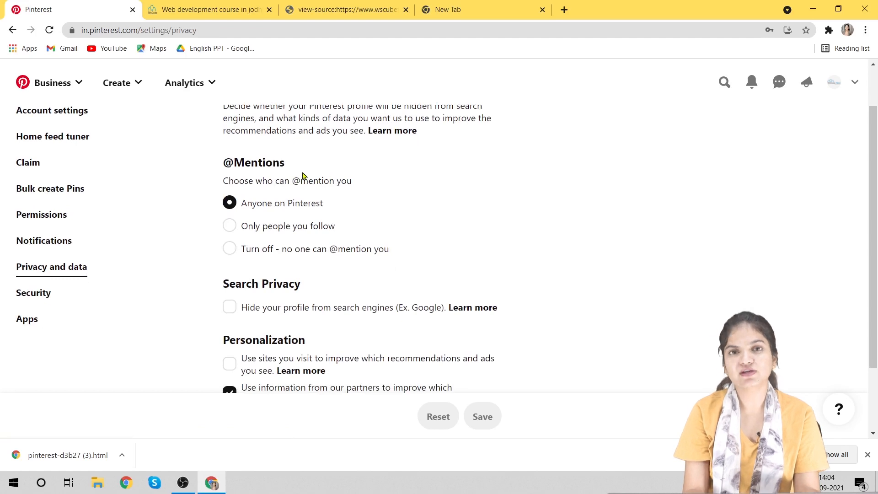
{"action": "scroll", "coordinate": [302, 176], "scroll_direction": "up", "scroll_amount": 1}
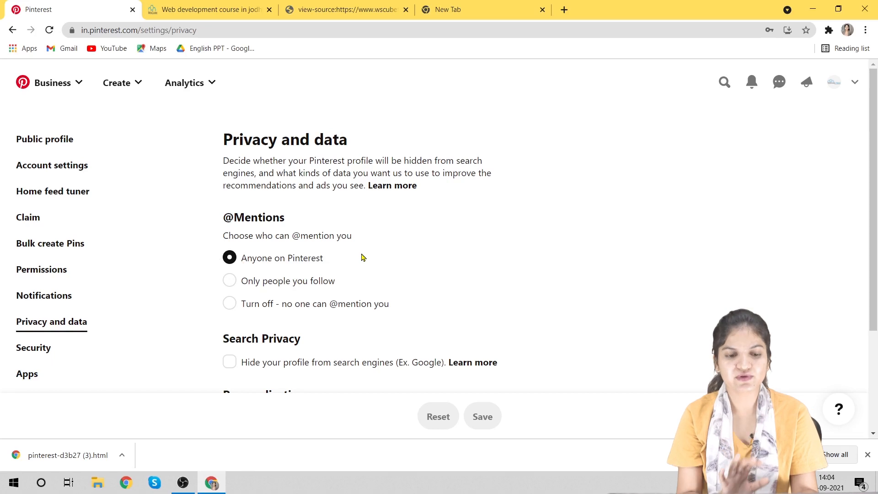
{"action": "scroll", "coordinate": [361, 258], "scroll_direction": "down", "scroll_amount": 3}
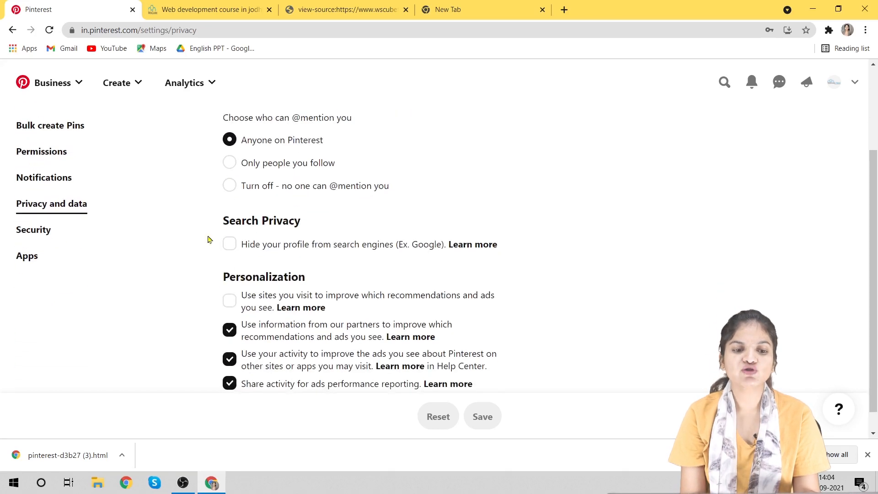
{"action": "left_click", "coordinate": [229, 249]}
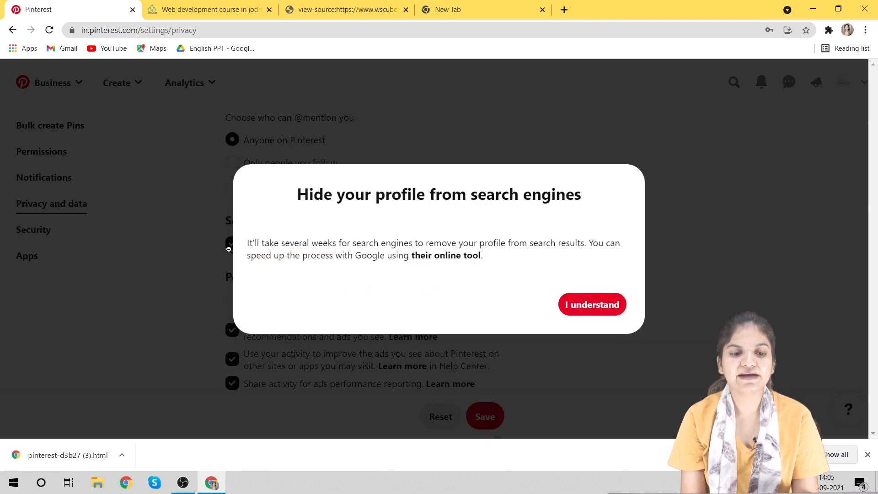
{"action": "left_click", "coordinate": [599, 310]}
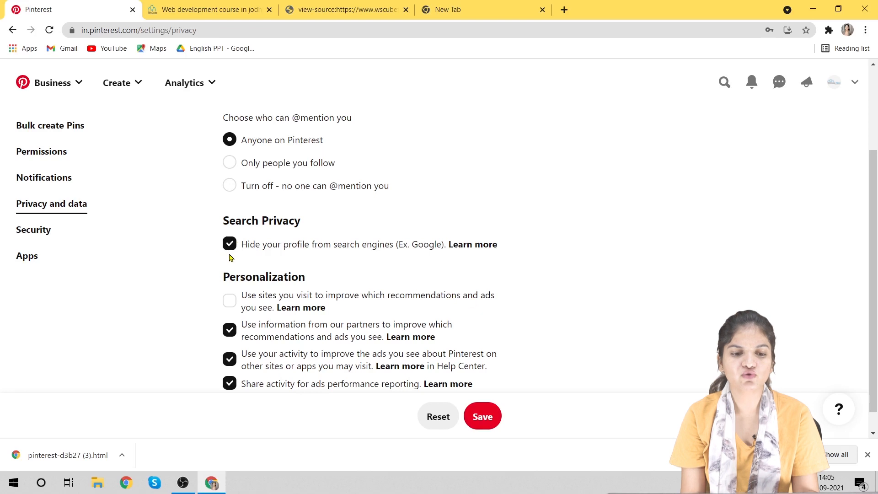
{"action": "scroll", "coordinate": [242, 288], "scroll_direction": "down", "scroll_amount": 1}
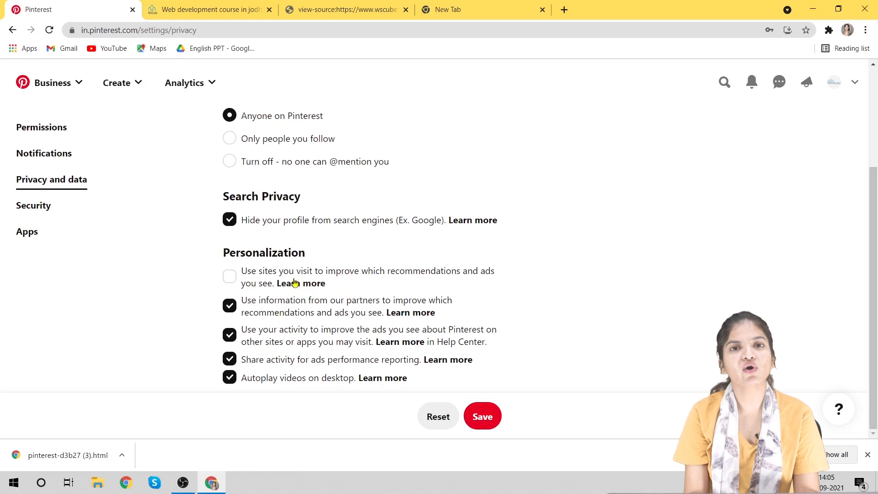
Open the security settings and request the email address confirmation required for two-factor authentication.
{"action": "left_click", "coordinate": [45, 207]}
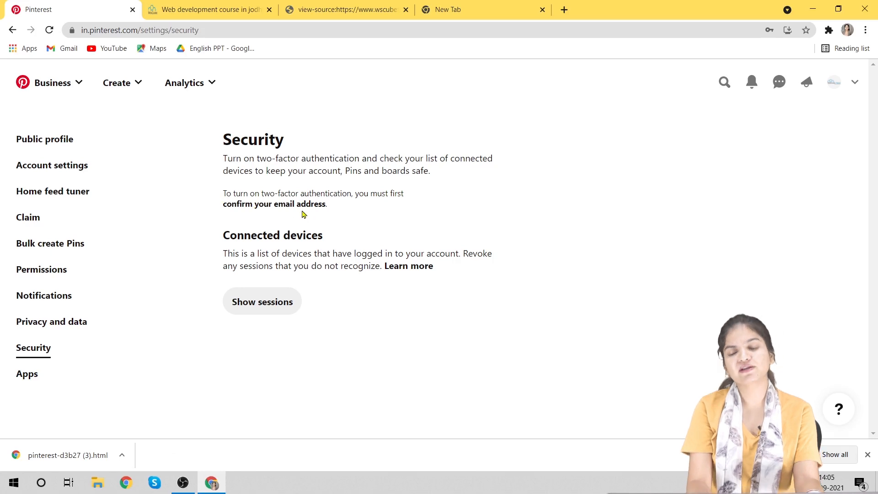
{"action": "left_click", "coordinate": [263, 206]}
{"action": "left_click", "coordinate": [609, 295]}
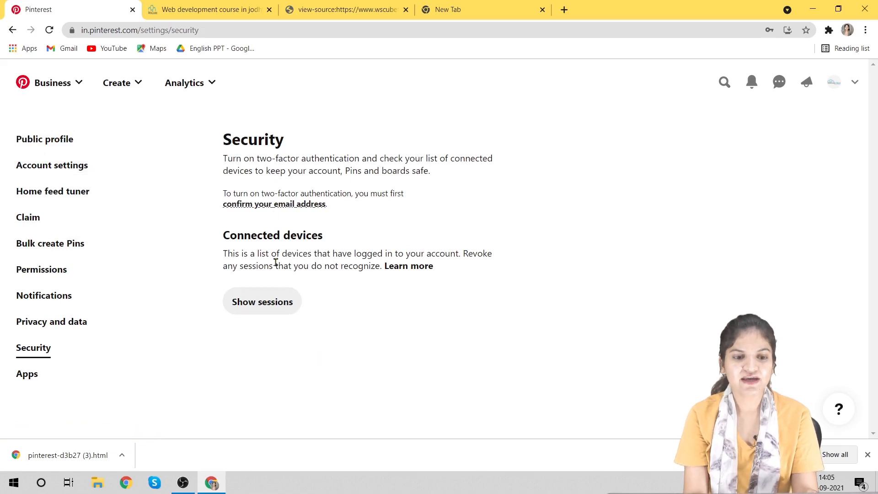
Show the sessions of the connected devices, examine the list and hide it again.
{"action": "left_click", "coordinate": [279, 305]}
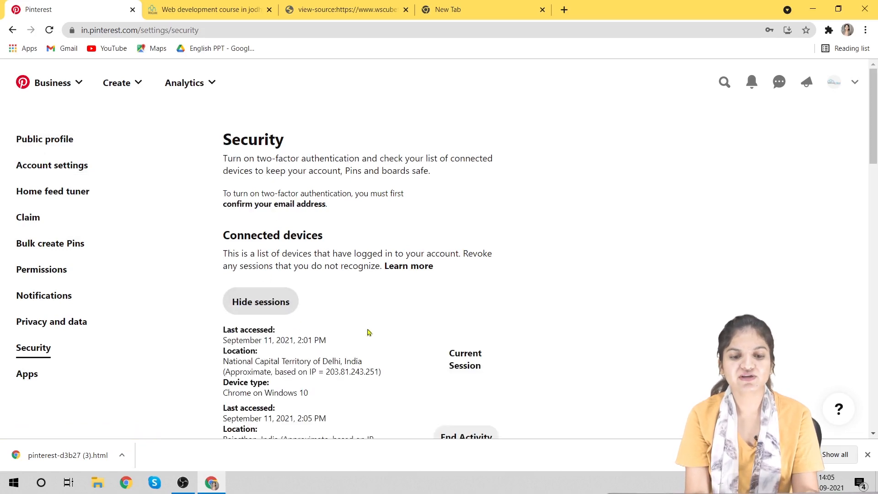
{"action": "scroll", "coordinate": [271, 371], "scroll_direction": "down", "scroll_amount": 3}
{"action": "scroll", "coordinate": [270, 371], "scroll_direction": "up", "scroll_amount": 3}
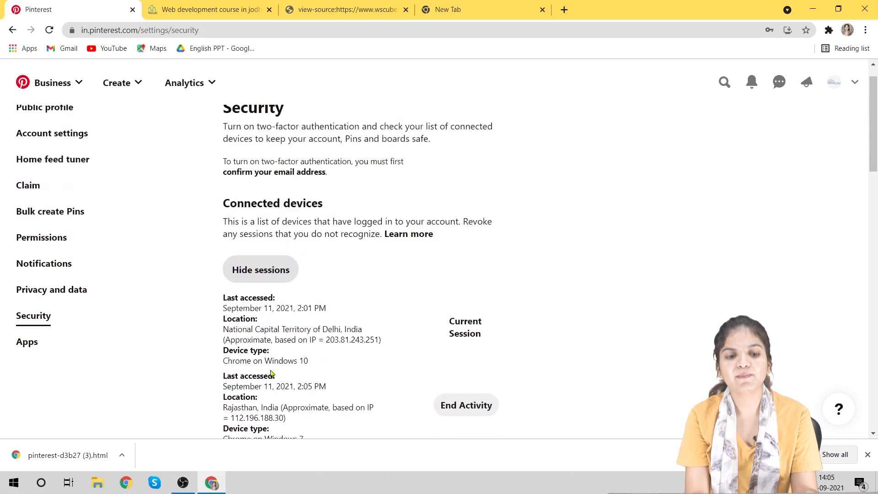
{"action": "left_click", "coordinate": [273, 275]}
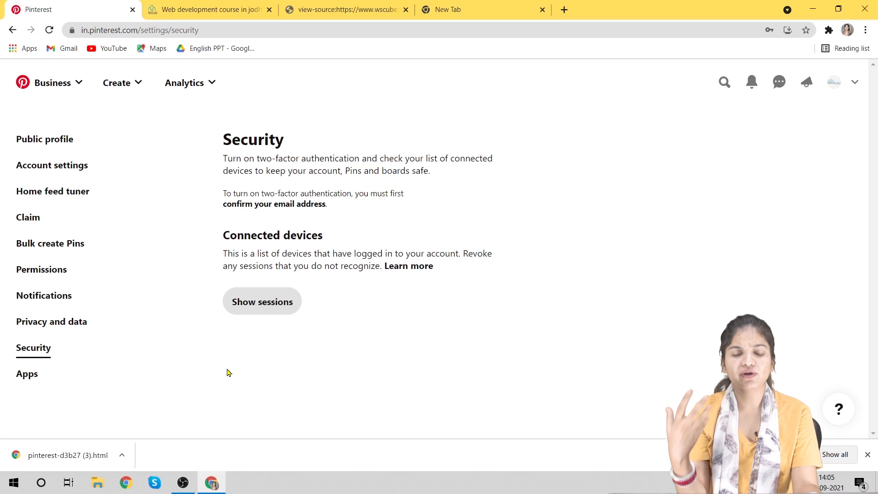
Check the apps settings for approved apps and return to the public profile settings through the account options.
{"action": "left_click", "coordinate": [26, 385]}
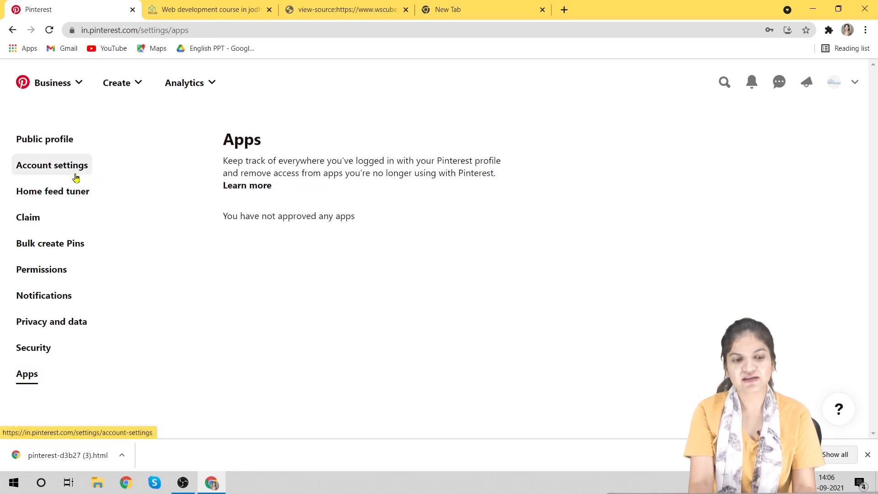
{"action": "left_click", "coordinate": [855, 82]}
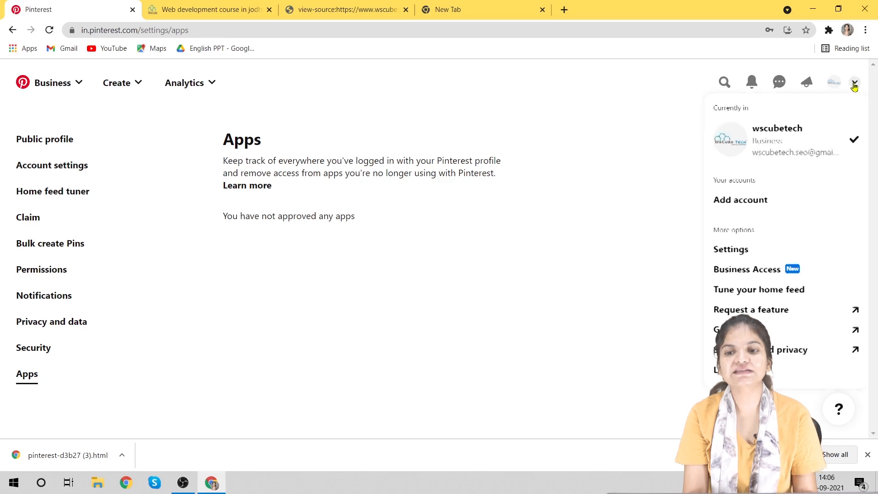
{"action": "left_click", "coordinate": [745, 250]}
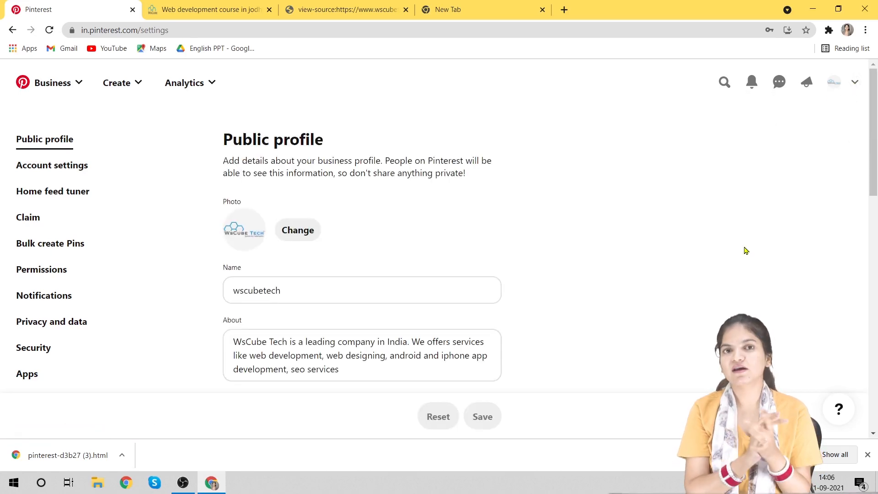